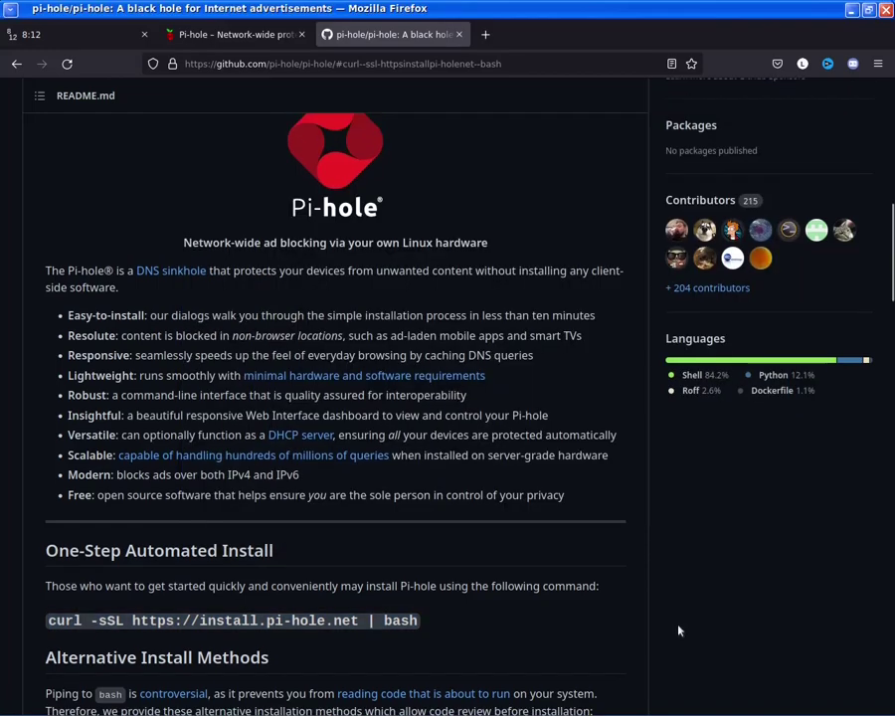
# Open the Pi-hole website and review its setup steps, from the supported operating system to using Pi-hole as DNS server
pyautogui.scroll(10, 679, 630)
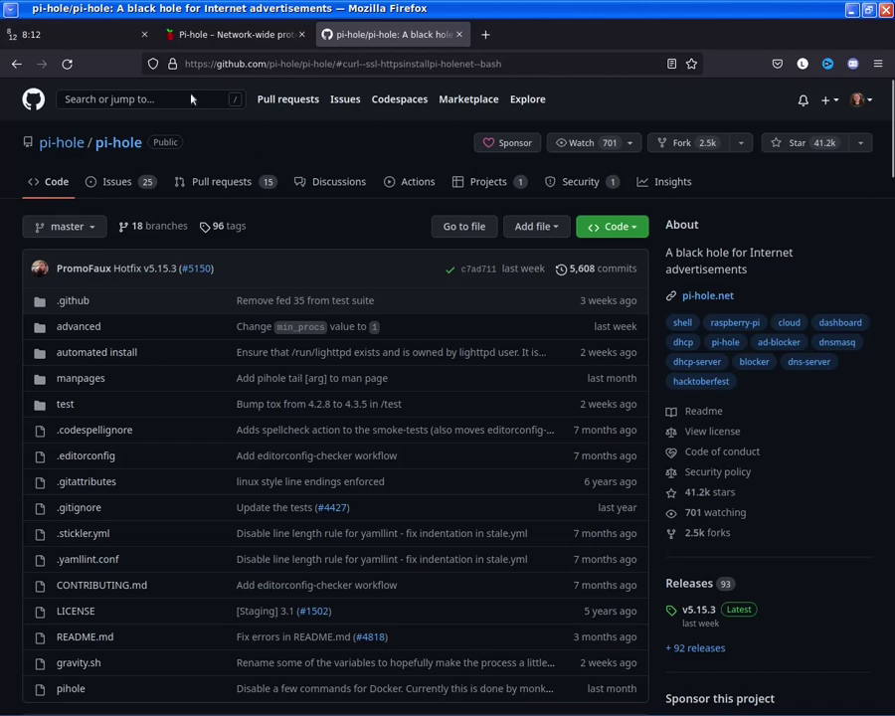
pyautogui.click(157, 34)
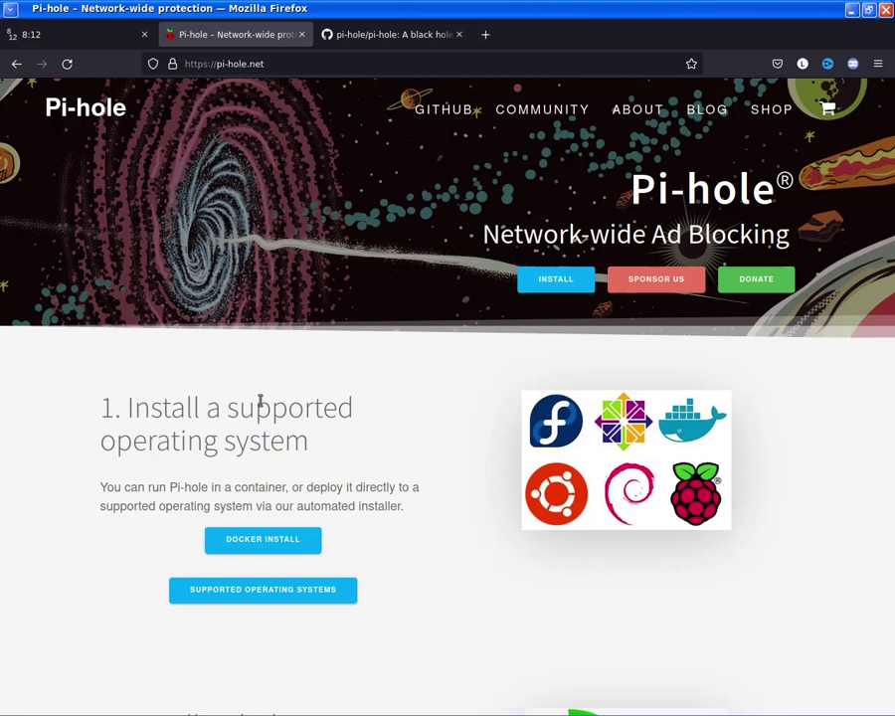
pyautogui.scroll(-5, 261, 400)
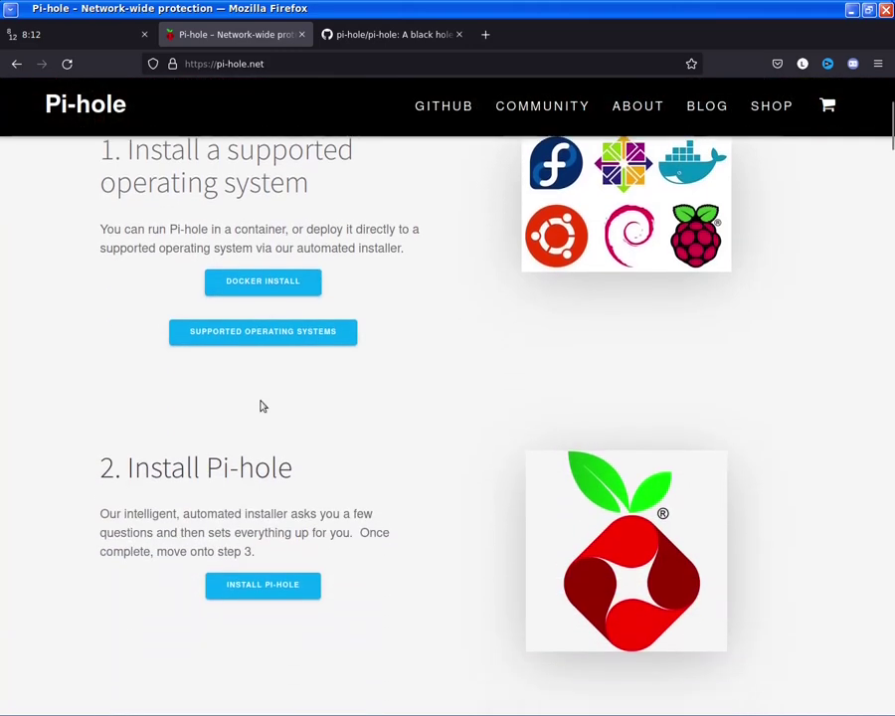
pyautogui.scroll(-3, 263, 406)
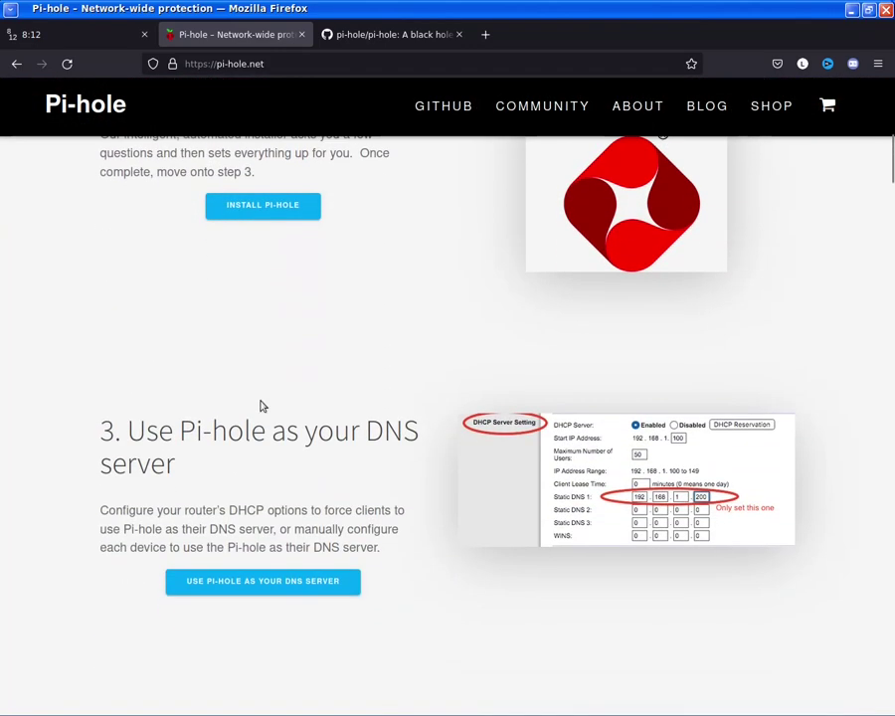
pyautogui.scroll(-2, 261, 404)
# Return to the Pi-hole GitHub repository and read the one-step and alternative install methods in its README
pyautogui.hotkey('alt', 'Tab')
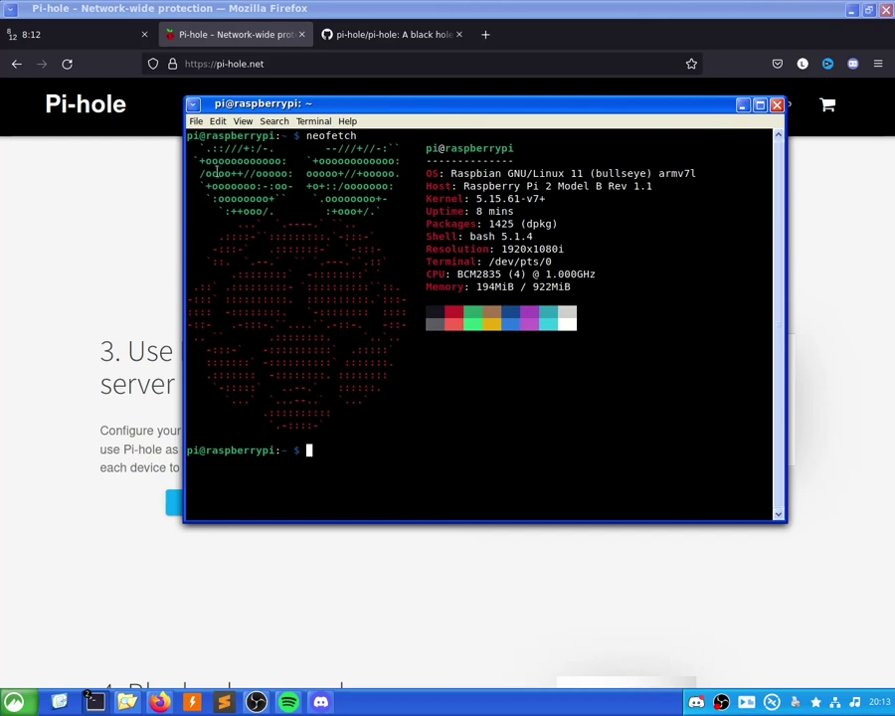
pyautogui.click(72, 224)
pyautogui.click(370, 34)
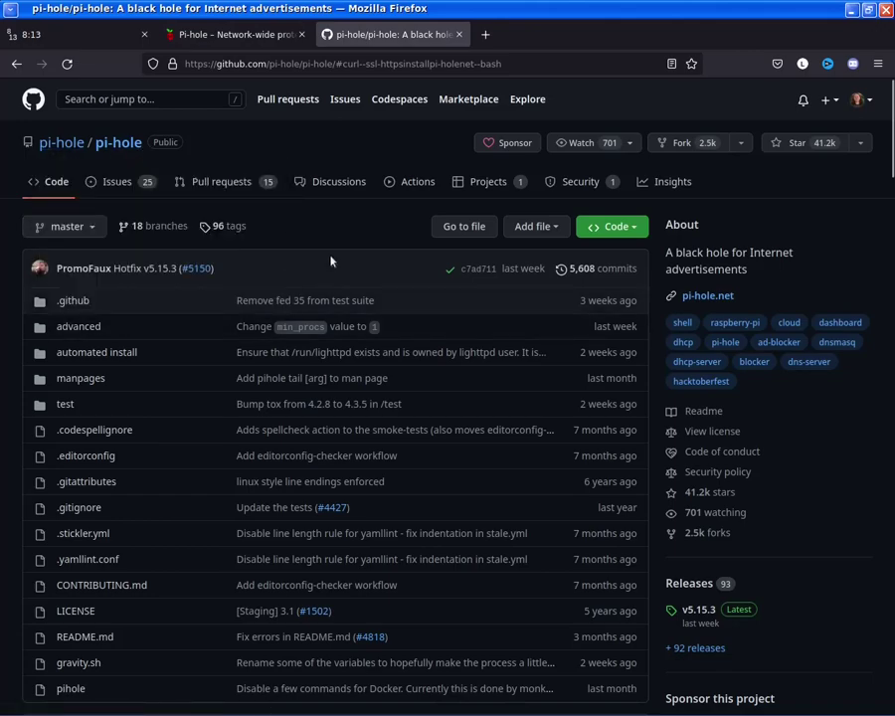
pyautogui.scroll(-10, 331, 260)
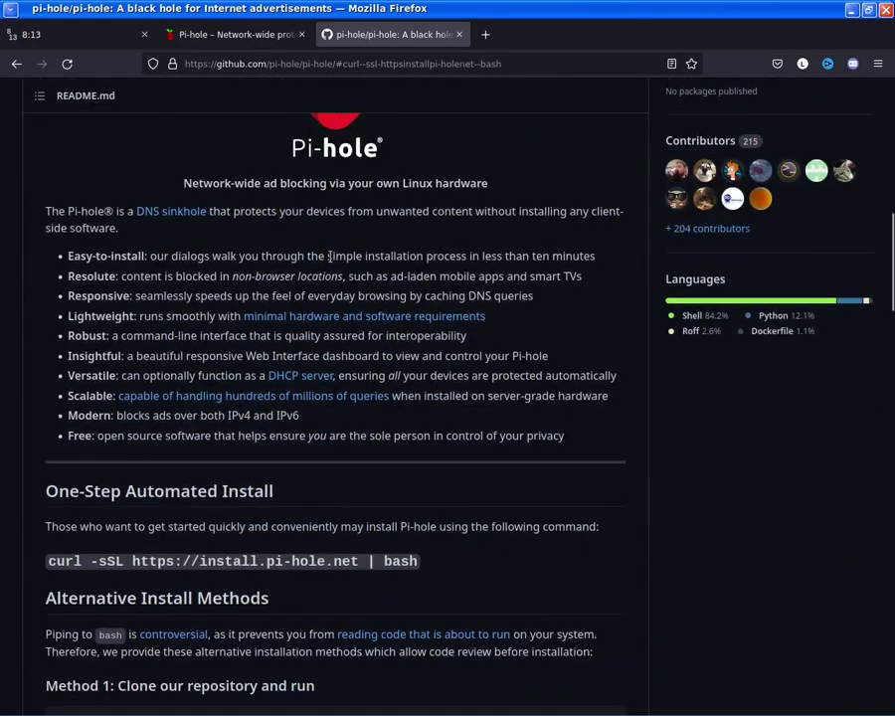
pyautogui.scroll(-2, 329, 256)
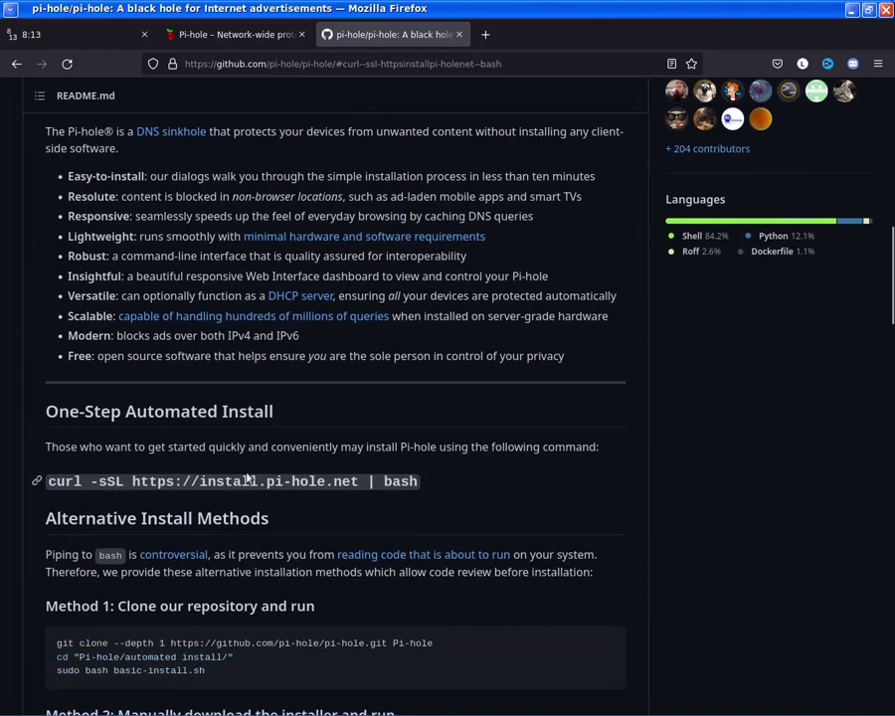
pyautogui.scroll(-5, 243, 448)
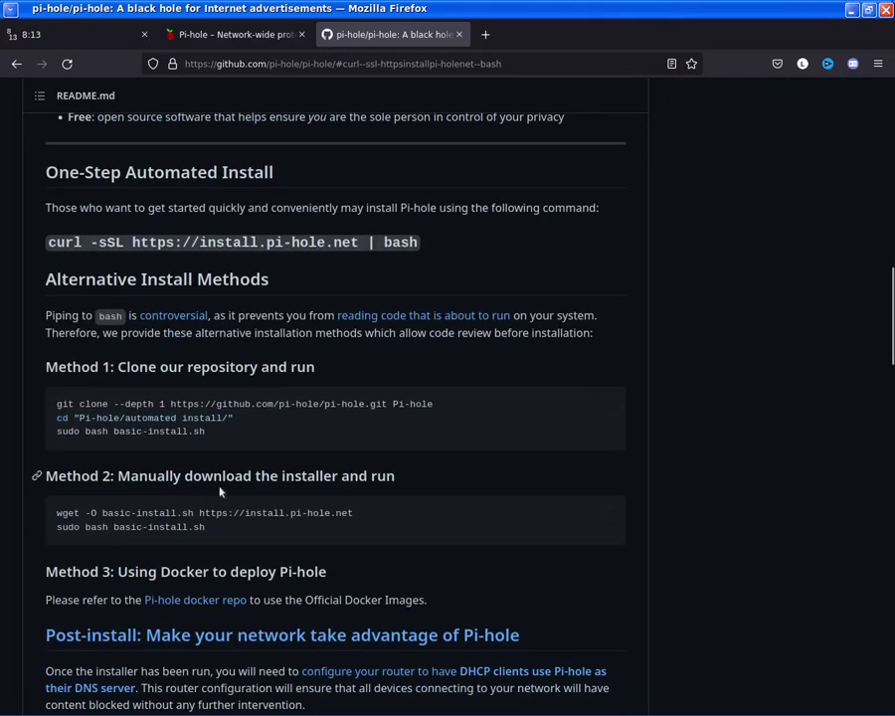
pyautogui.scroll(-3, 224, 487)
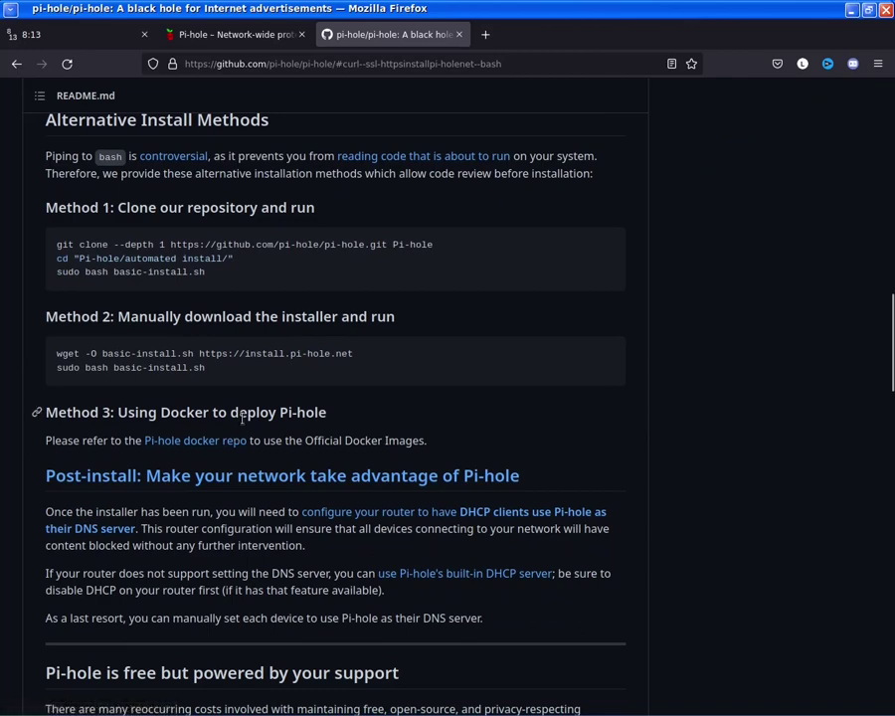
pyautogui.scroll(-1, 243, 414)
pyautogui.scroll(10, 244, 415)
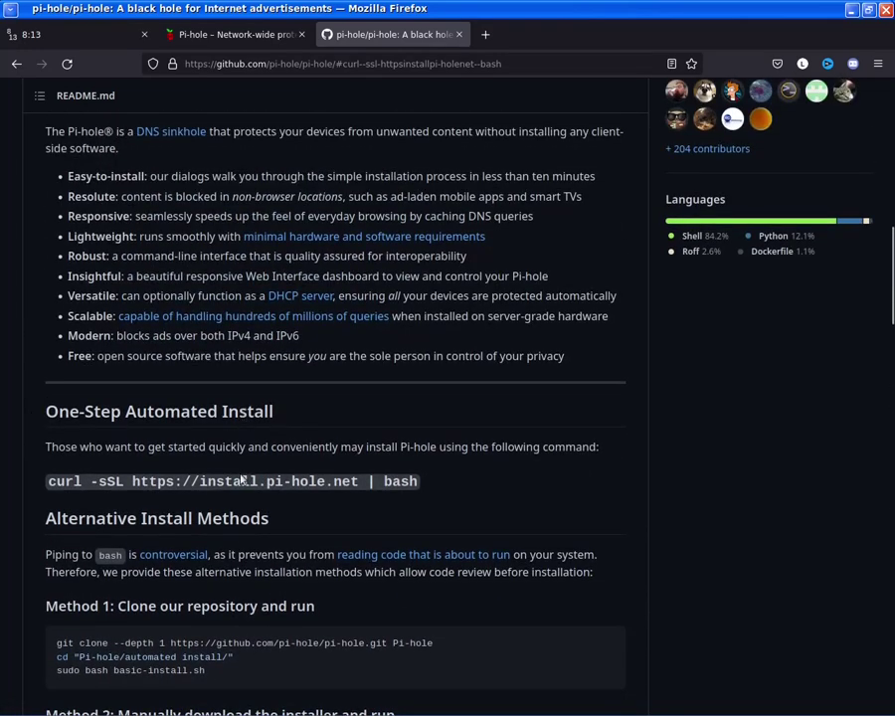
pyautogui.tripleClick(235, 481)
pyautogui.rightClick(237, 486)
pyautogui.click(251, 494)
pyautogui.hotkey('alt', 'Tab')
pyautogui.hotkey('ctrl', 'shift', 'v')
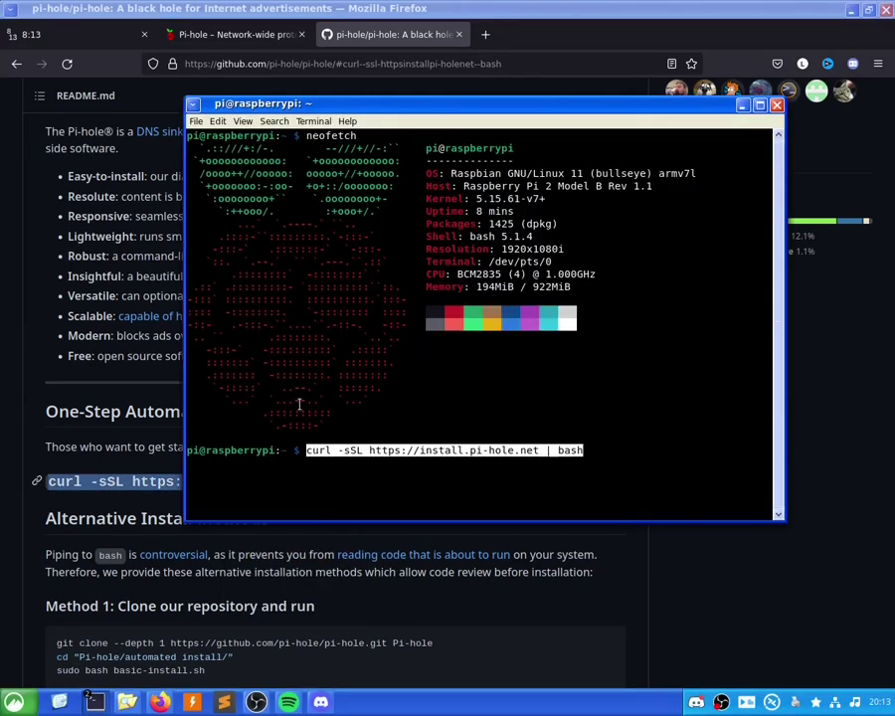
pyautogui.press('Return')
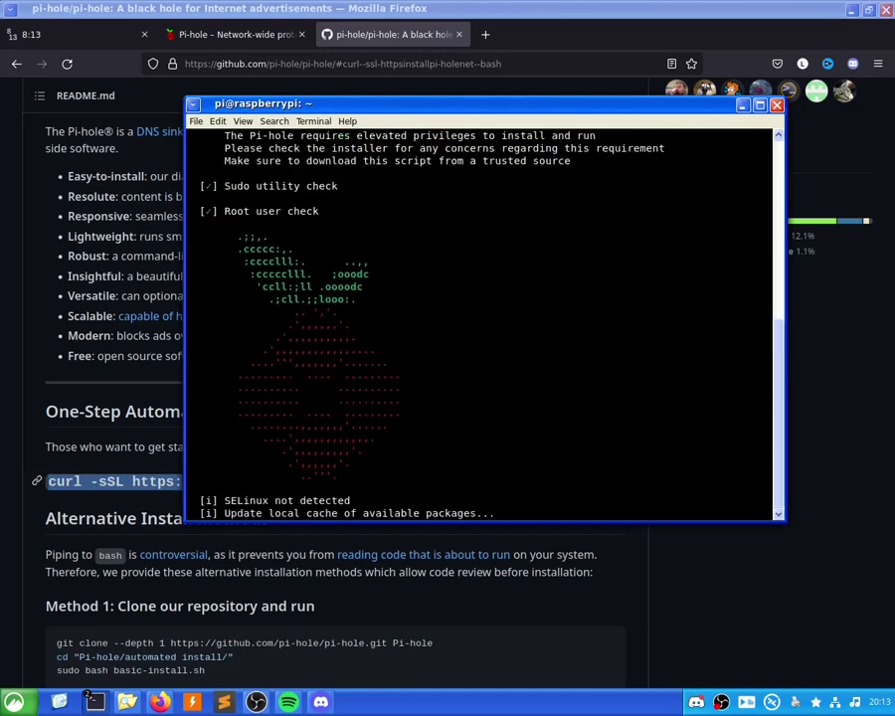
# Check the installer's root privilege messages in the terminal output and maximize the terminal window
pyautogui.scroll(4, 326, 396)
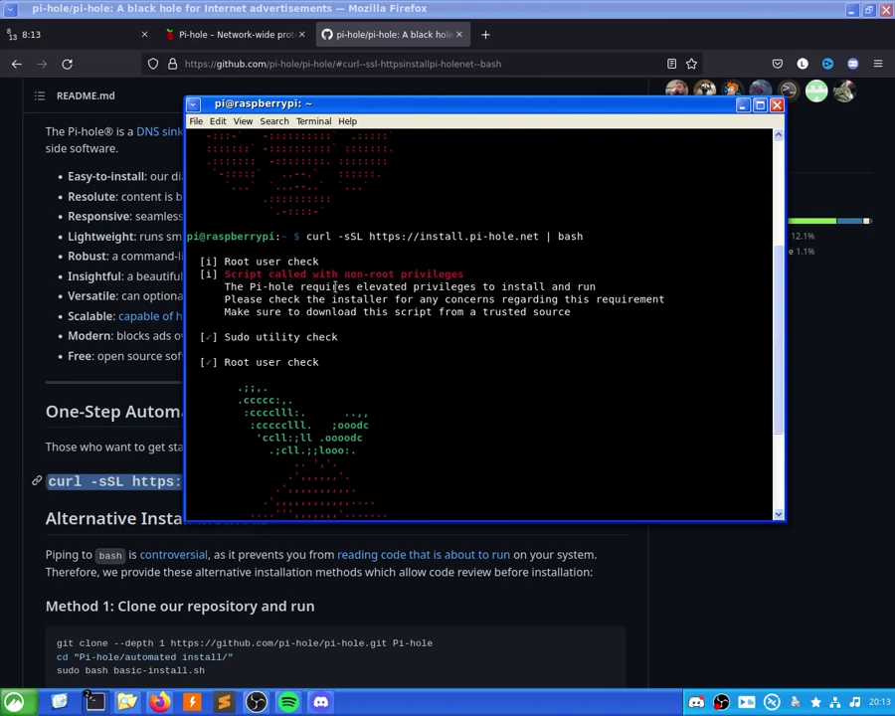
pyautogui.scroll(-2, 343, 286)
pyautogui.scroll(-3, 342, 286)
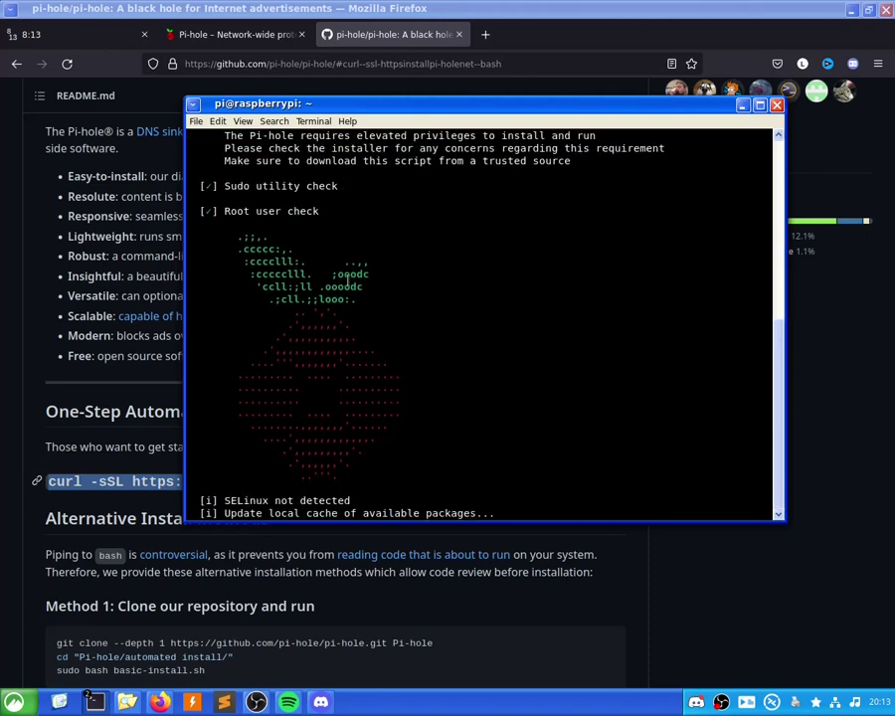
pyautogui.click(761, 105)
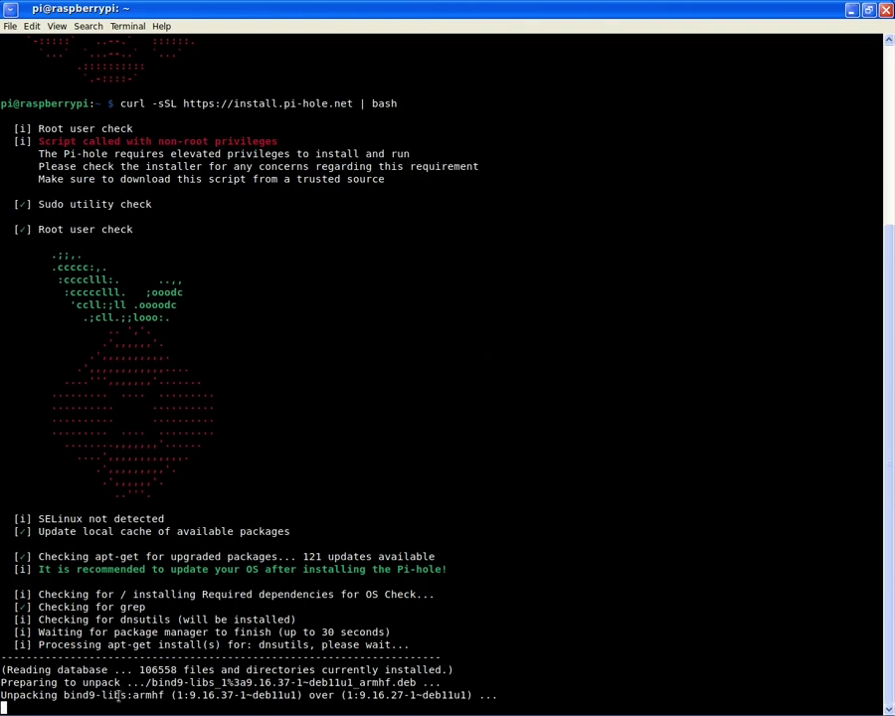
# Examine the installer's package progress and operating system check, and look back at the earlier neofetch output
pyautogui.moveTo(160, 695); pyautogui.dragTo(141, 695)
pyautogui.click(149, 682)
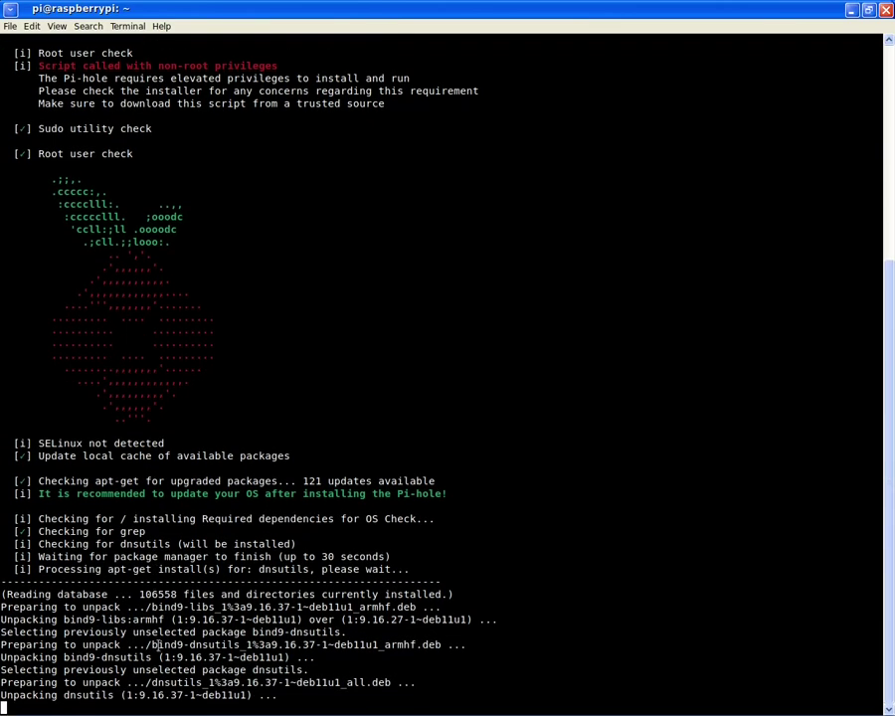
pyautogui.scroll(2, 139, 642)
pyautogui.scroll(-2, 133, 637)
pyautogui.scroll(2, 132, 637)
pyautogui.scroll(-2, 132, 637)
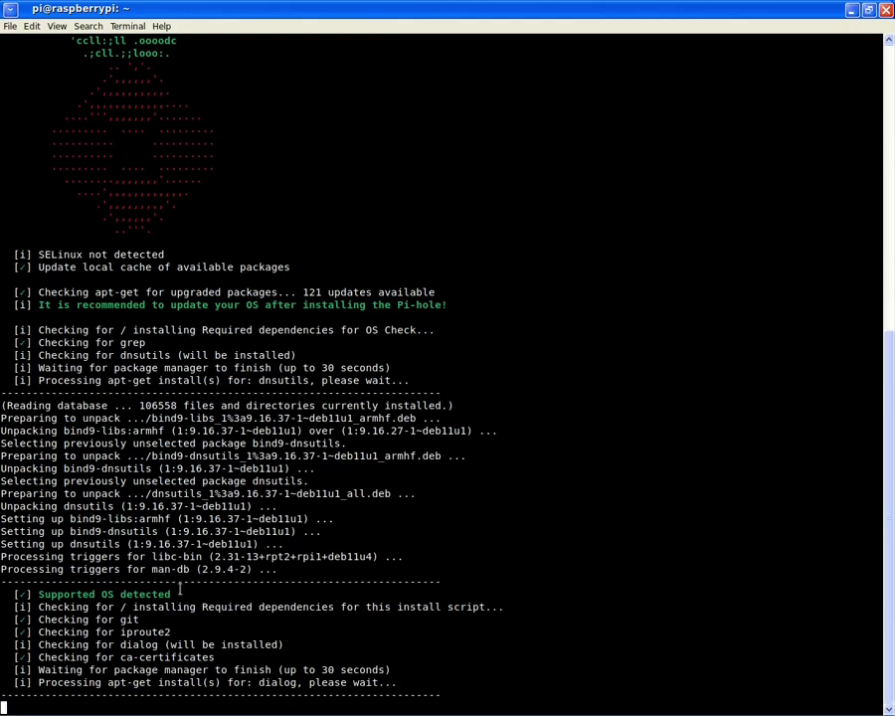
pyautogui.moveTo(172, 593); pyautogui.dragTo(37, 592)
pyautogui.click(37, 592)
pyautogui.scroll(10, 234, 403)
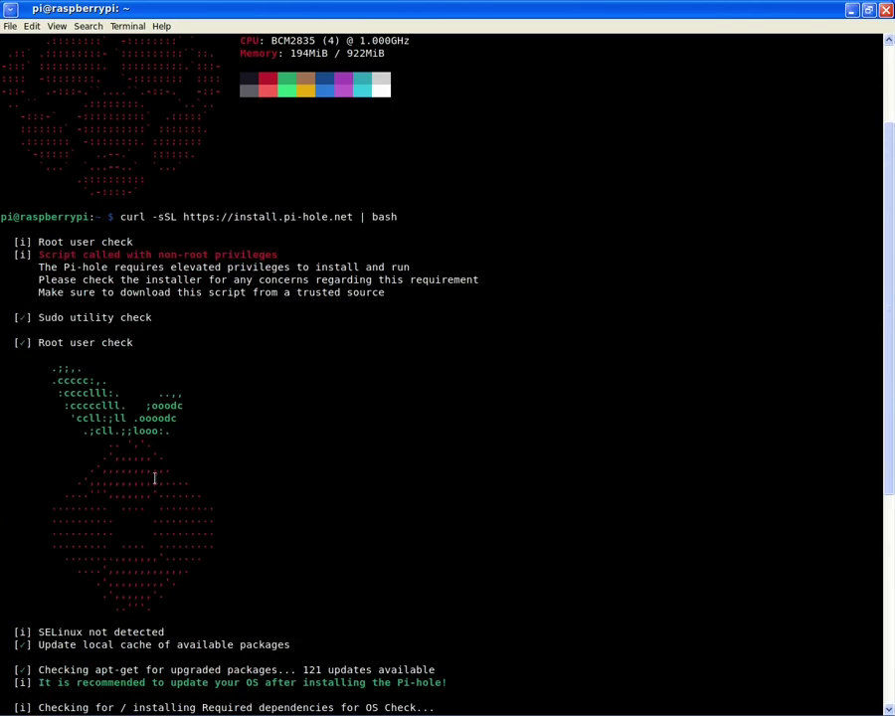
pyautogui.scroll(4, 276, 473)
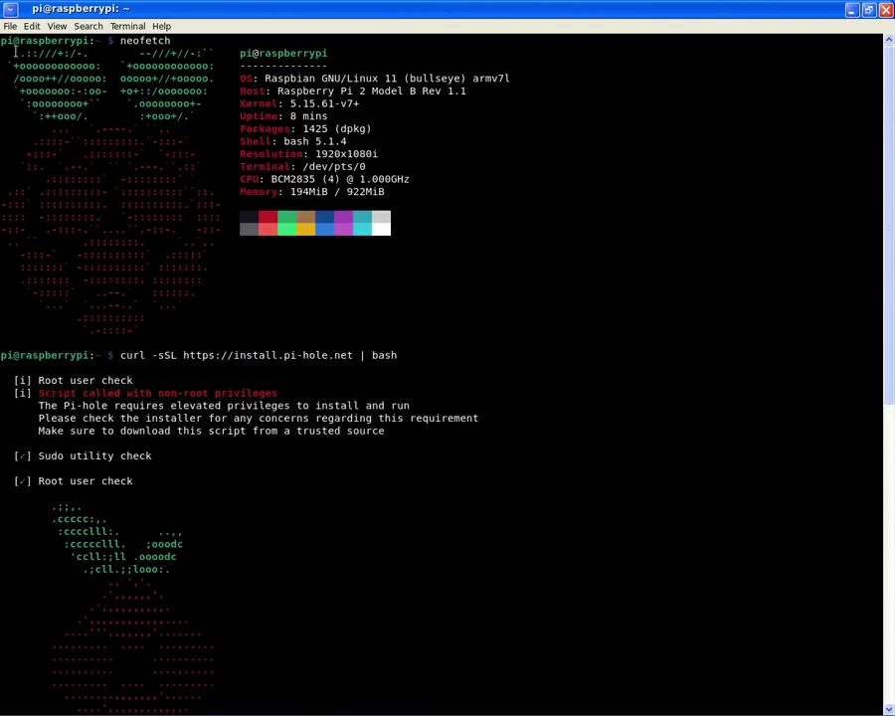
pyautogui.moveTo(12, 50); pyautogui.dragTo(208, 319)
pyautogui.click(208, 328)
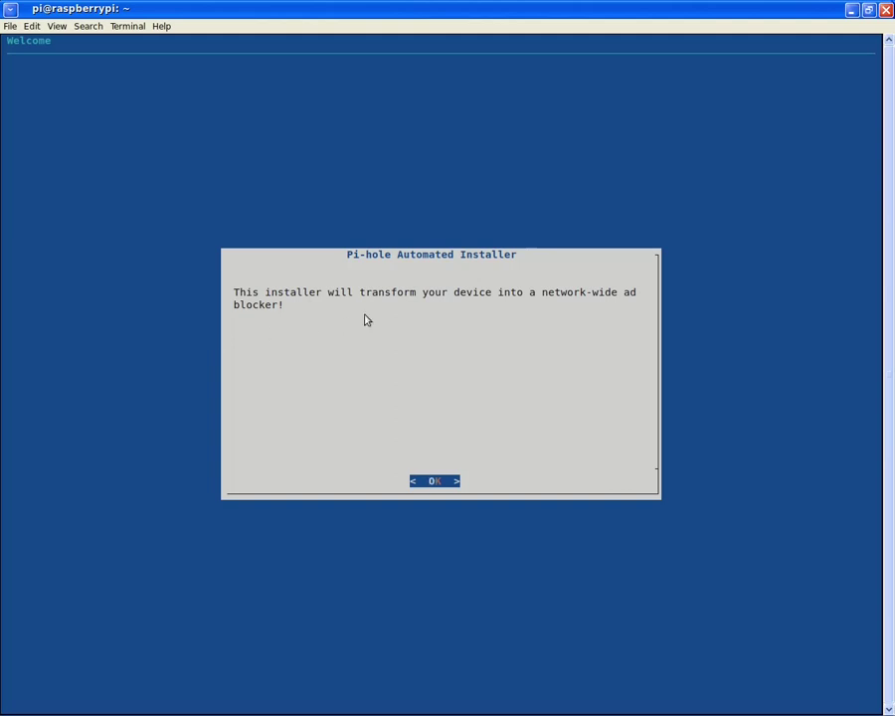
# Accept the installer's welcome and donation notices and continue past the static IP requirement
pyautogui.press('Return')
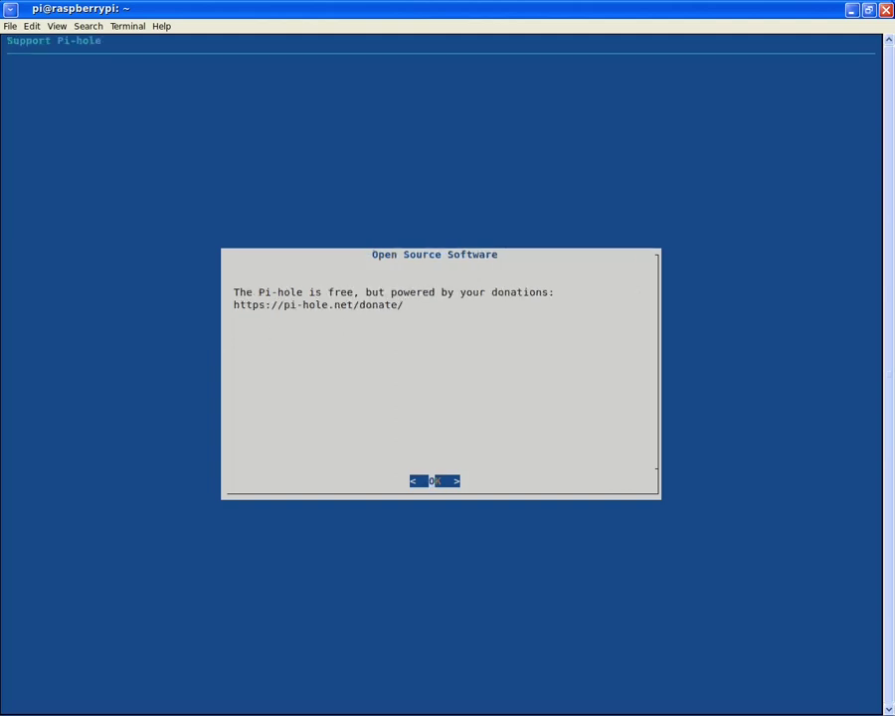
pyautogui.press('Return')
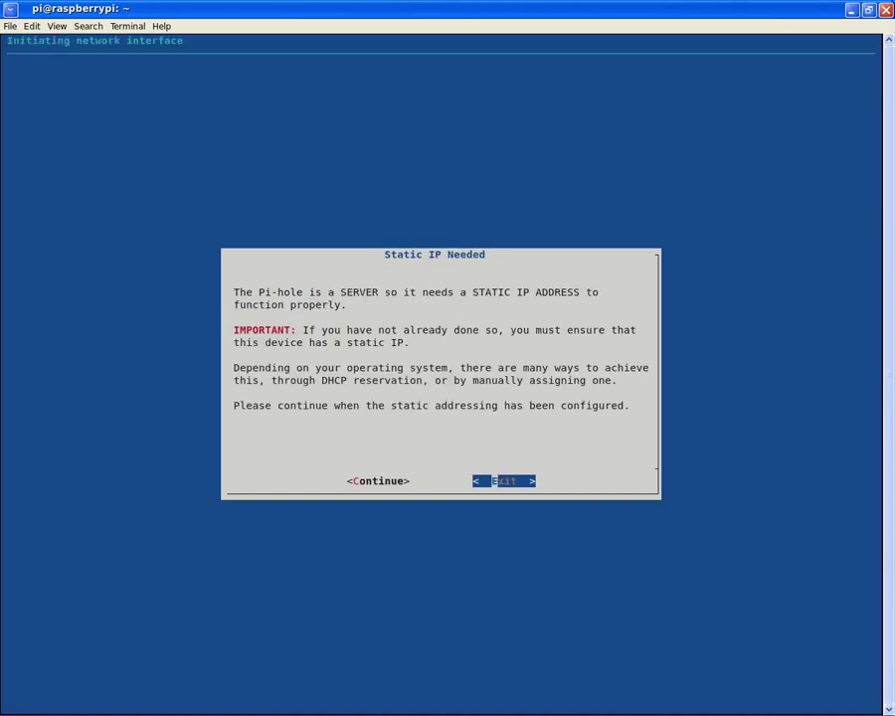
pyautogui.press('Left')
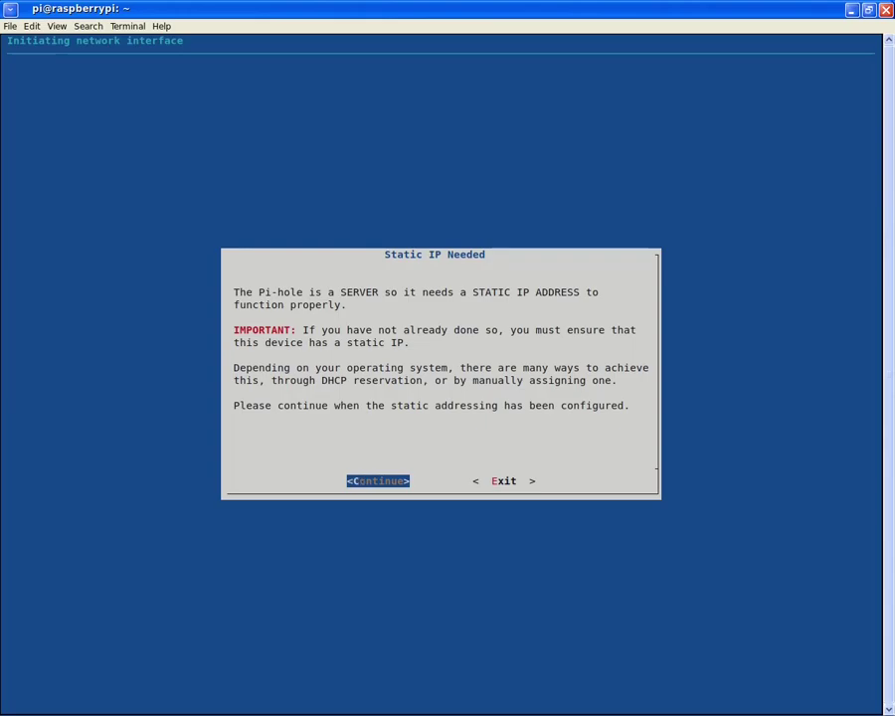
pyautogui.press('Return')
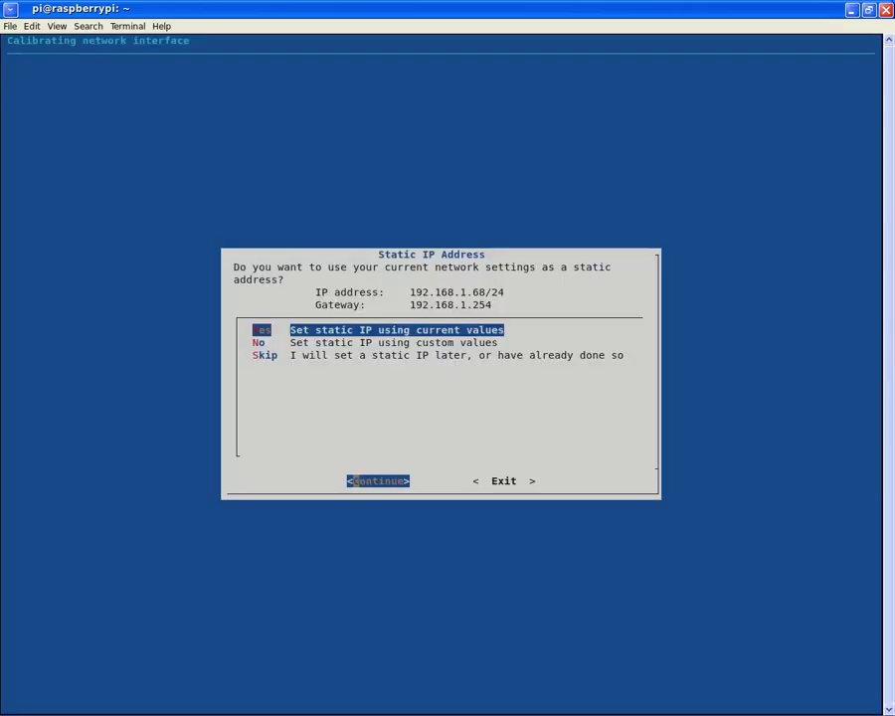
# Set the static IP using the current network values and acknowledge the IP conflict notice
pyautogui.press('Down')
pyautogui.press('Up')
pyautogui.press('Return')
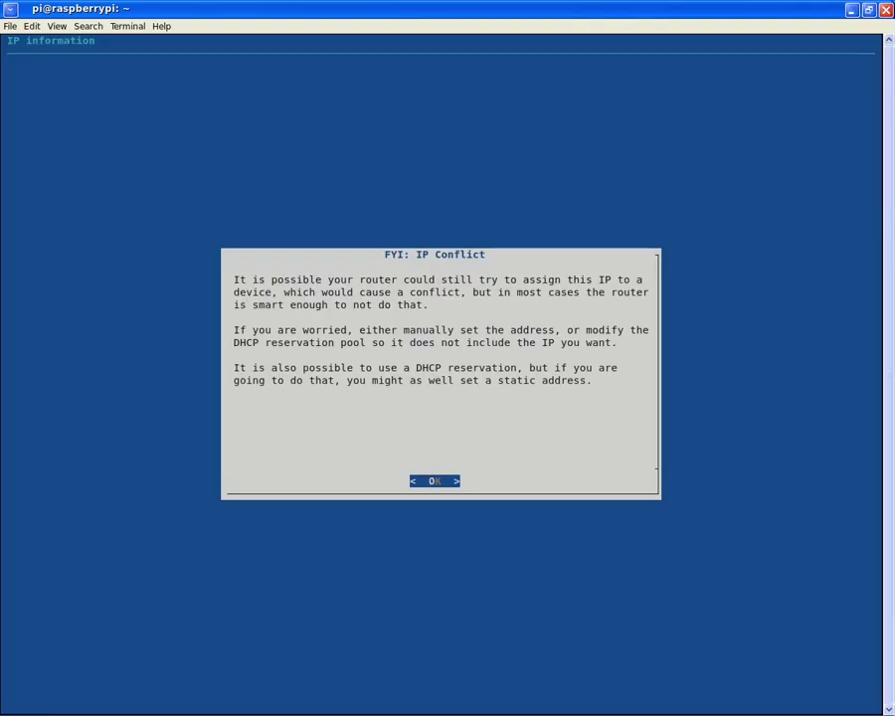
pyautogui.press('Return')
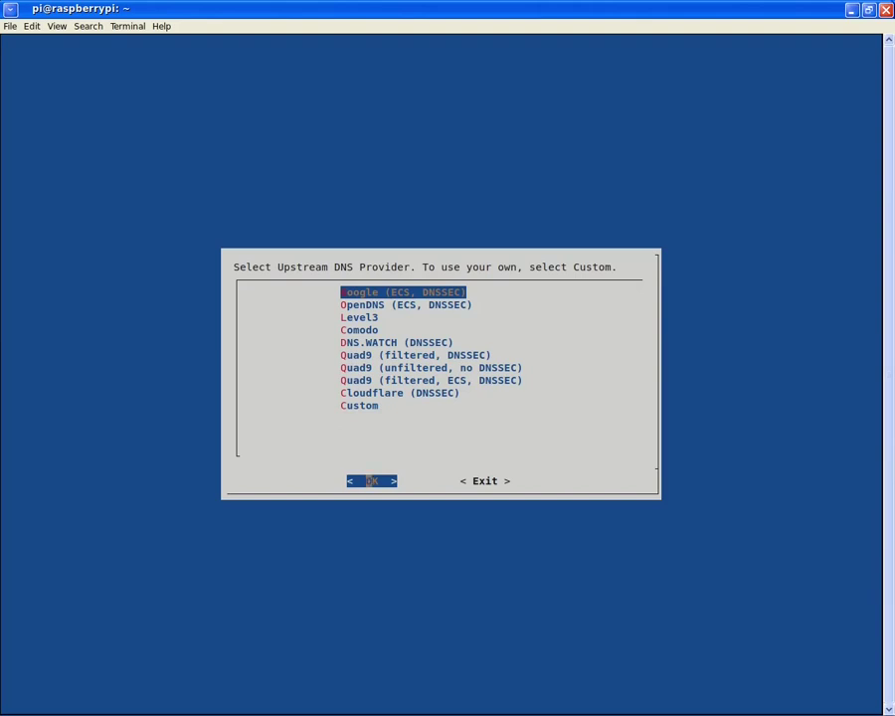
# Choose Cloudflare (DNSSEC) as the upstream DNS provider
pyautogui.press('Down')
pyautogui.press('Down')
pyautogui.press('Down')
pyautogui.press('Down')
pyautogui.press('Down')
pyautogui.press('Down')
pyautogui.press('Down')
pyautogui.press('Down')
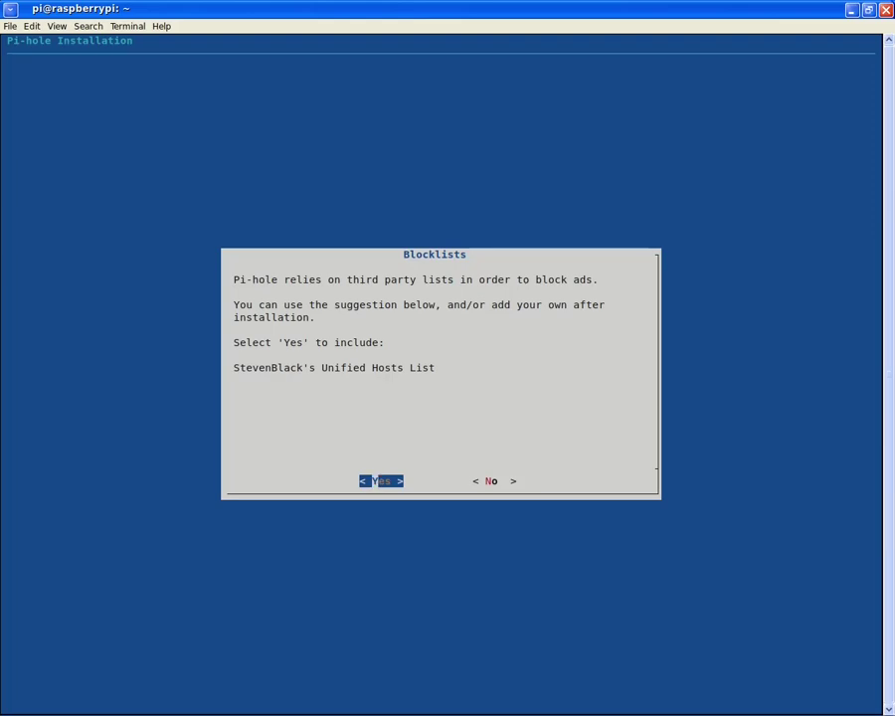
# Include StevenBlack's Unified Hosts List as blocklist and accept installing the admin web interface with lighttpd and the required PHP modules
pyautogui.press('Return')
pyautogui.press('Return')
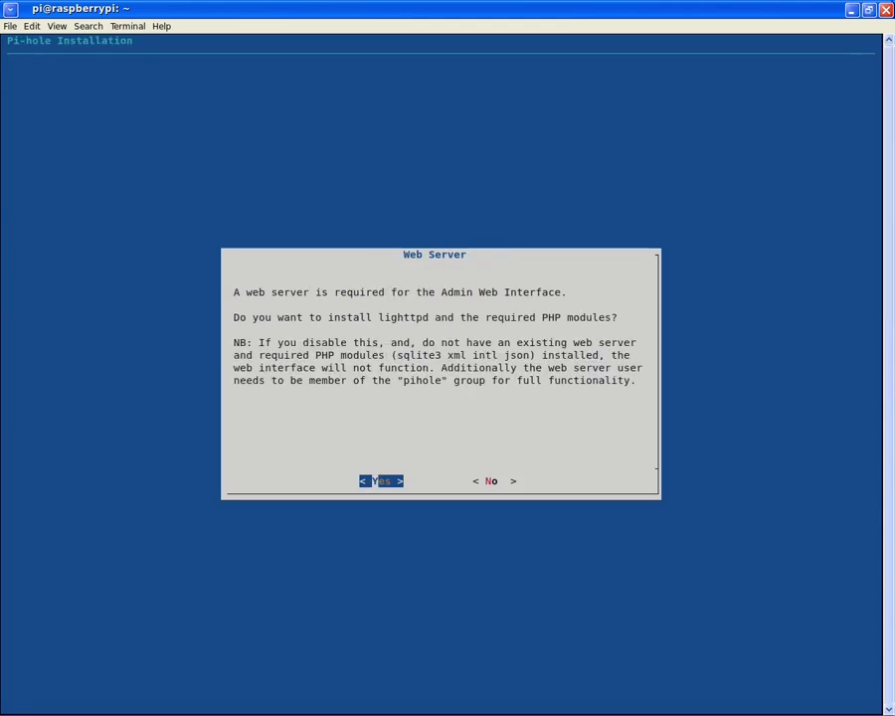
pyautogui.press('Return')
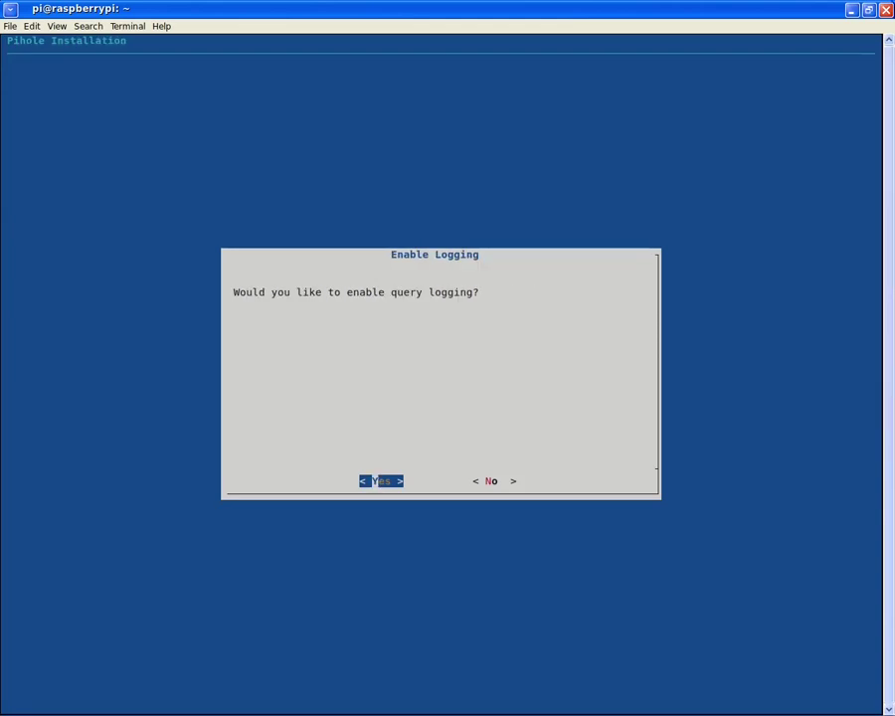
# Enable query logging and set the FTL privacy mode to Show everything
pyautogui.press('Return')
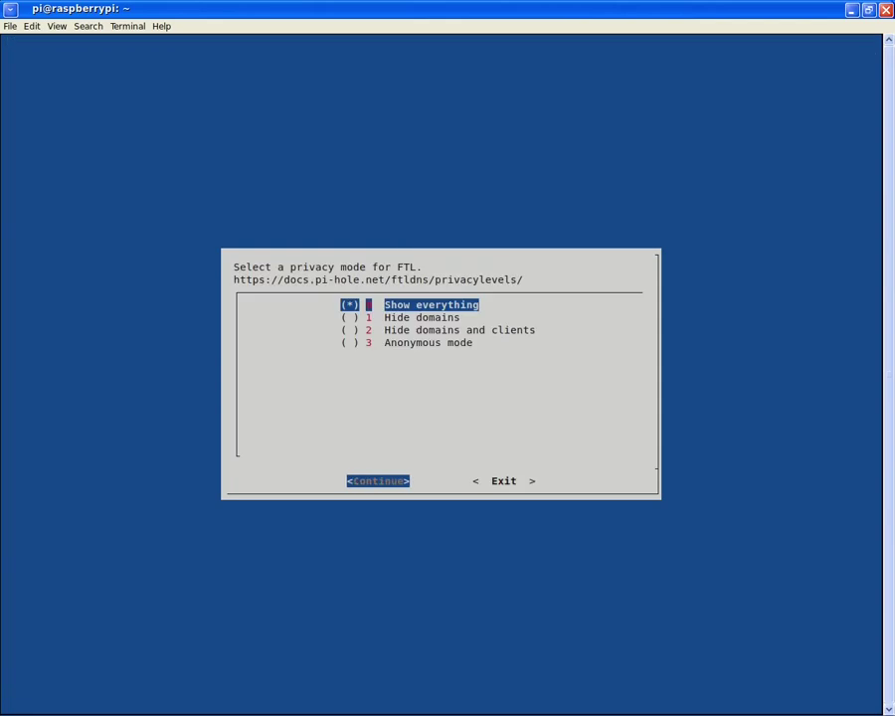
pyautogui.press('Return')
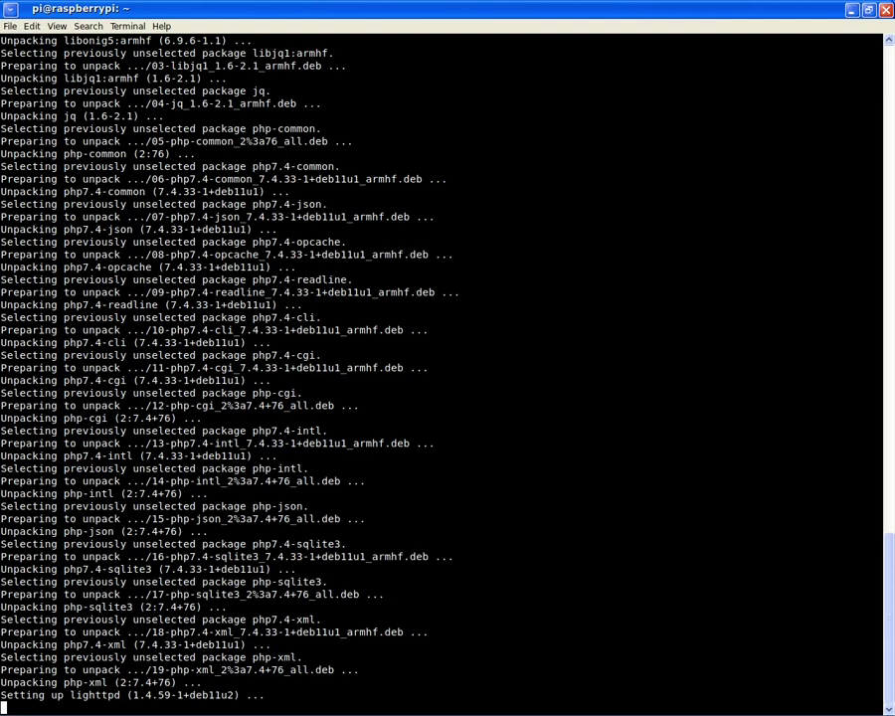
# Switch to Firefox and search the web for "raspberrypi 2 revision 1.1", accepting the corrected spelling
pyautogui.hotkey('alt', 'Tab')
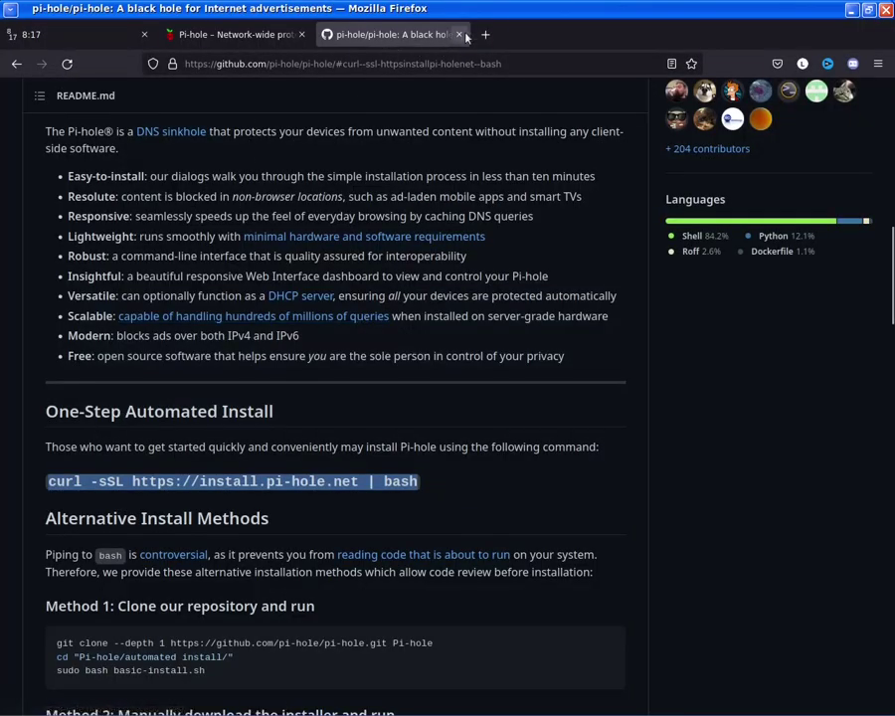
pyautogui.click(484, 35)
pyautogui.write('rasp')
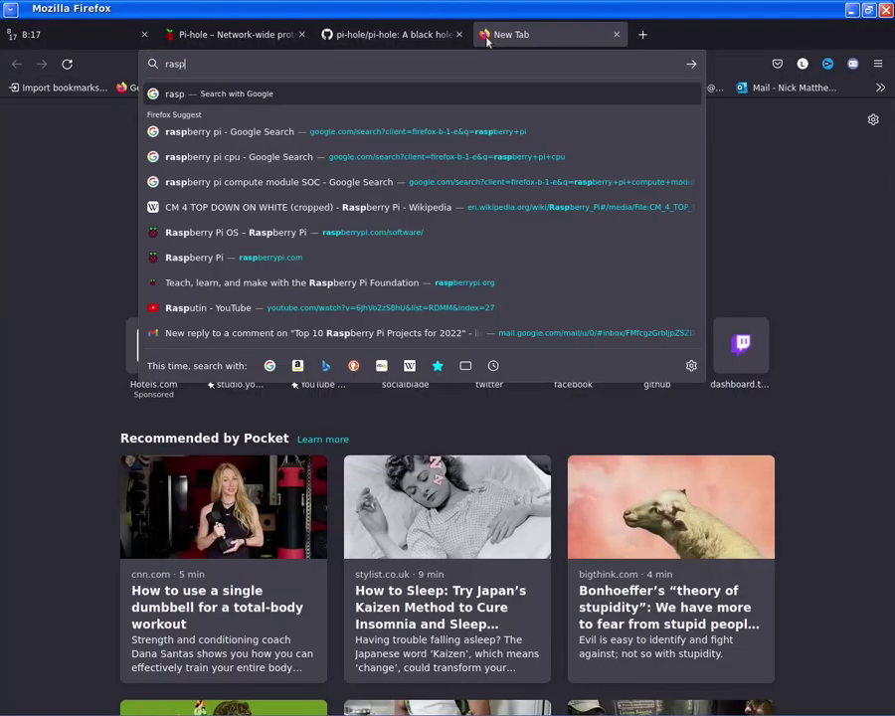
pyautogui.write('berrypi')
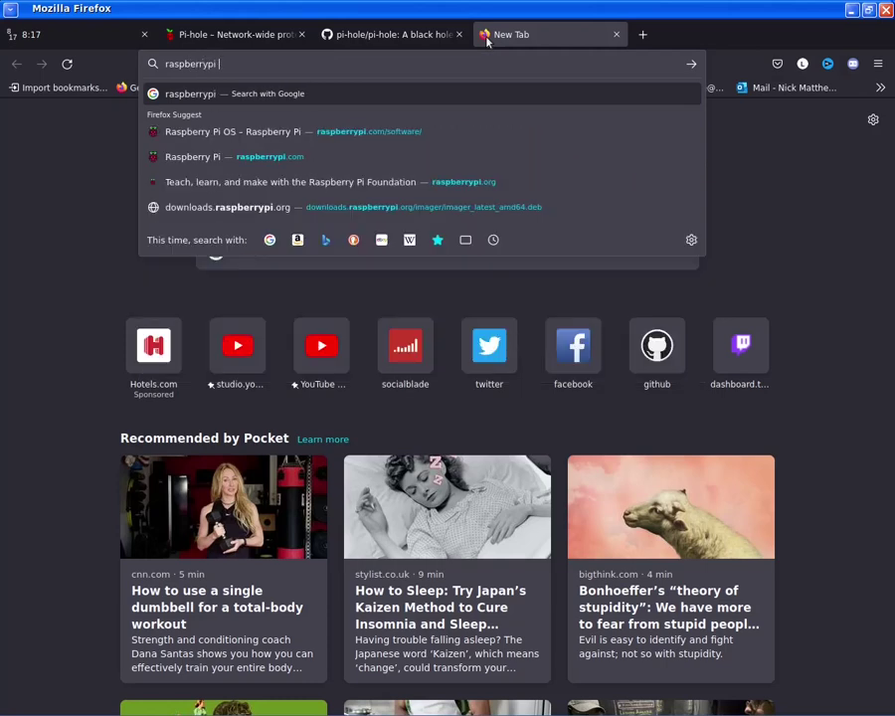
pyautogui.write(' 2 revi')
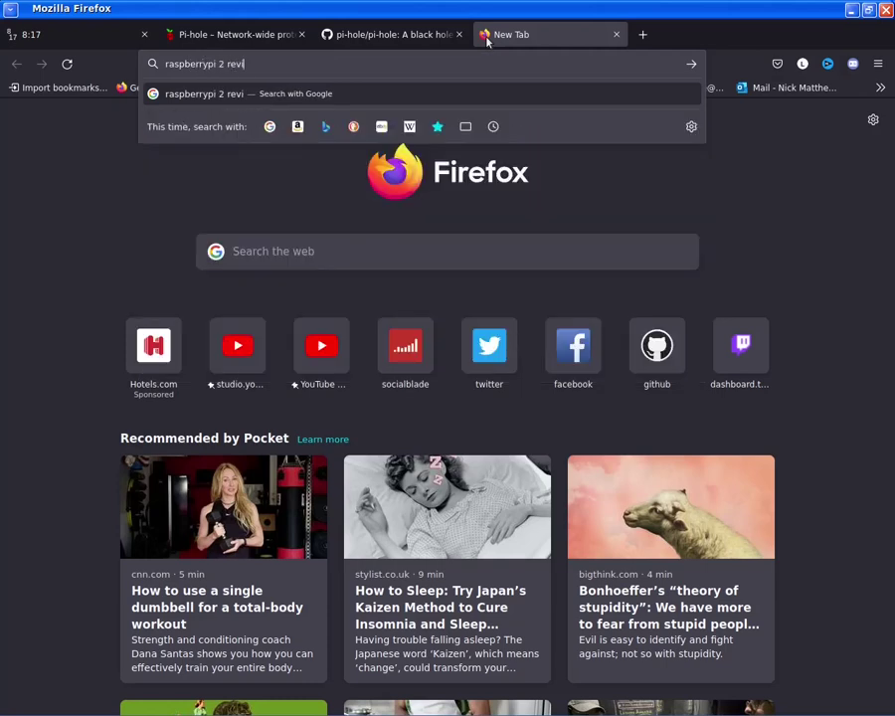
pyautogui.write('sion 1.1')
pyautogui.press('Return')
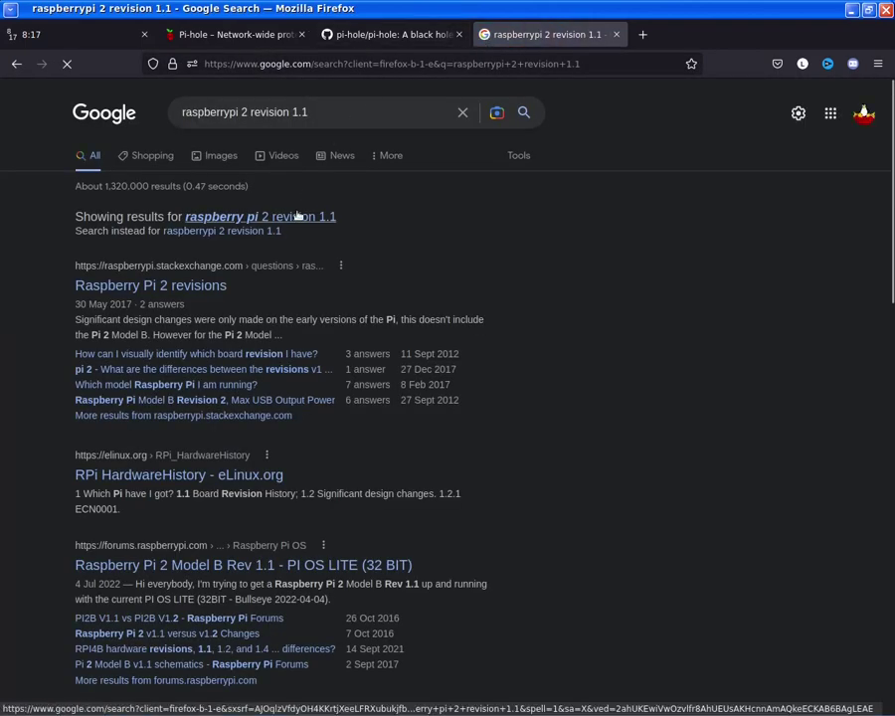
pyautogui.click(296, 216)
# Check the Raspberry Pi 2 Model B announcement date on eLinux's RPi HardwareHistory page, close it and return to the terminal
pyautogui.click(185, 421)
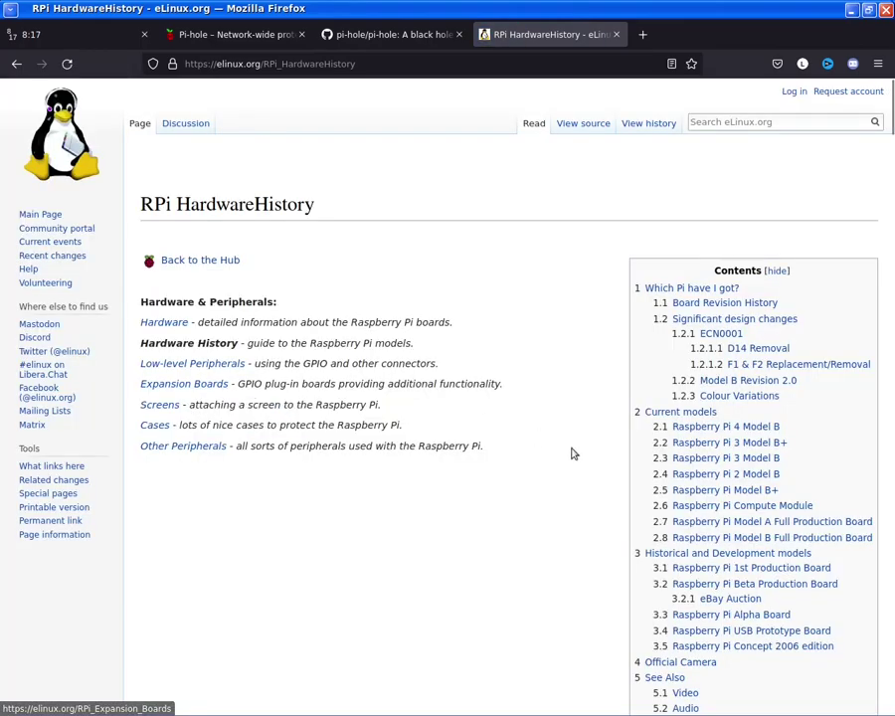
pyautogui.click(764, 475)
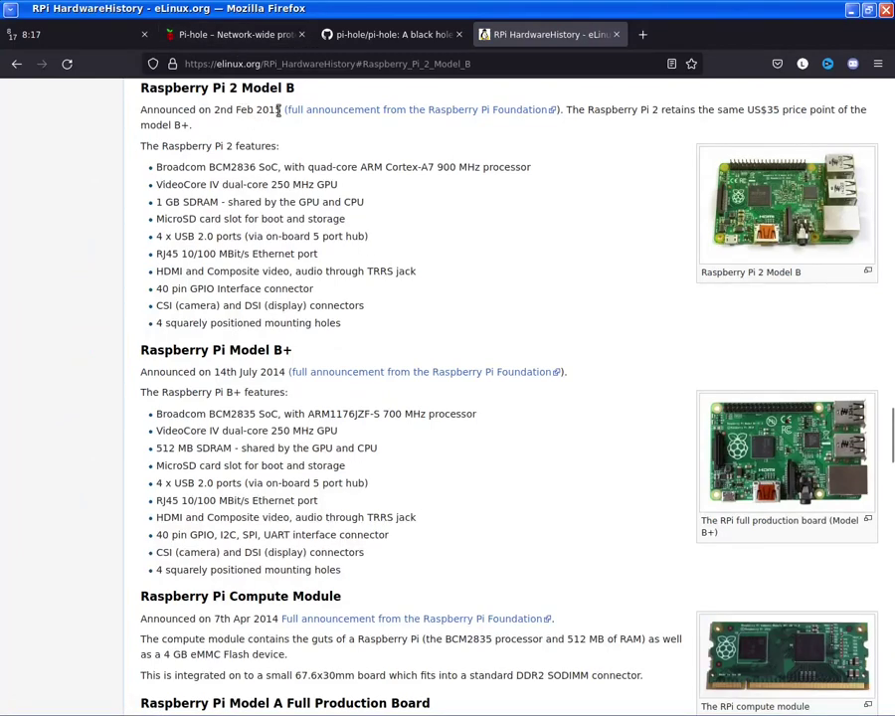
pyautogui.moveTo(283, 110); pyautogui.dragTo(225, 110)
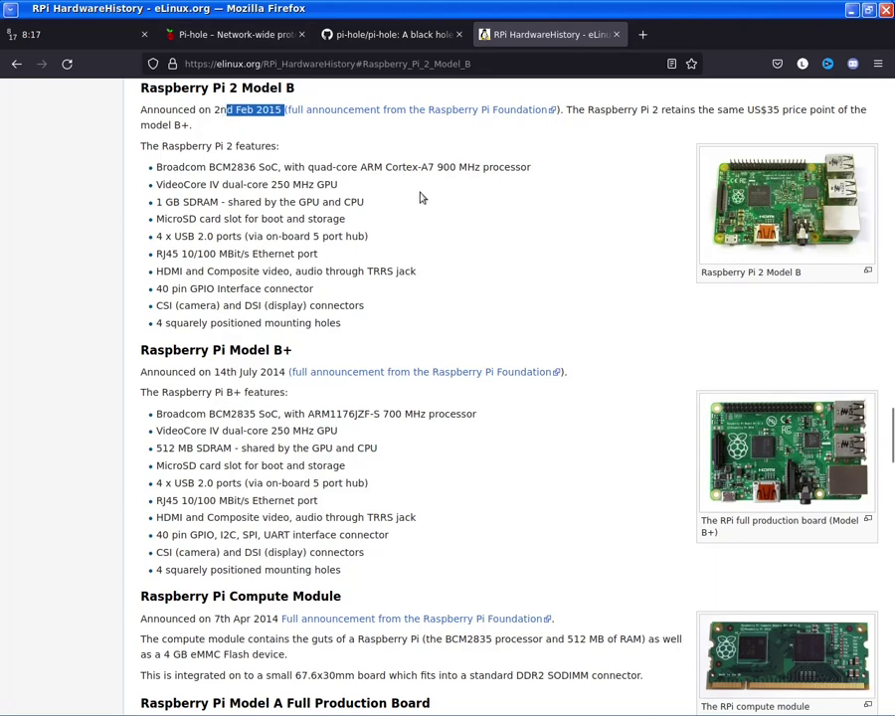
pyautogui.click(456, 145)
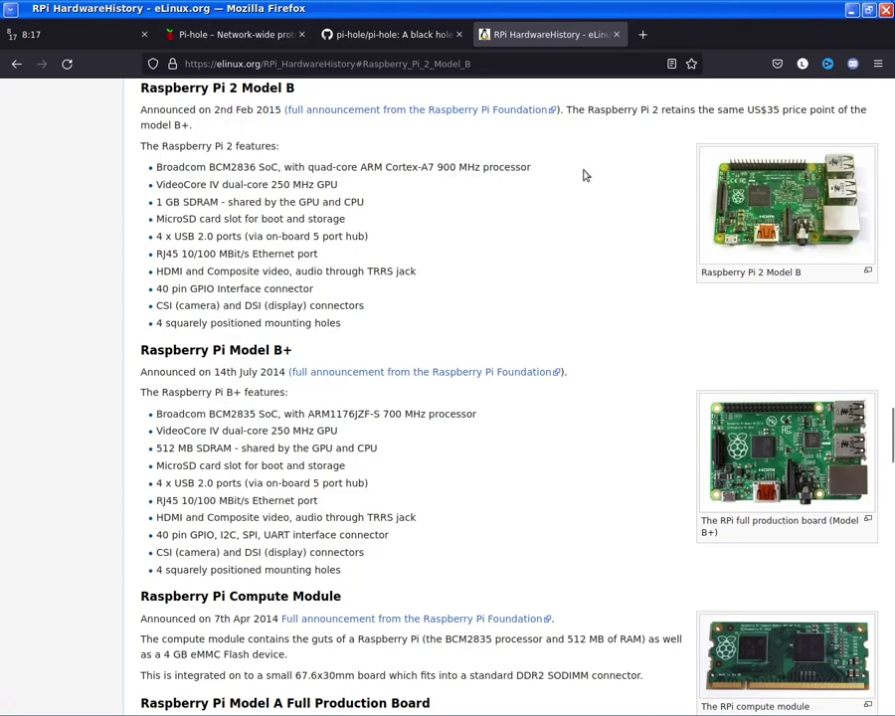
pyautogui.click(617, 35)
pyautogui.hotkey('alt', 'Tab')
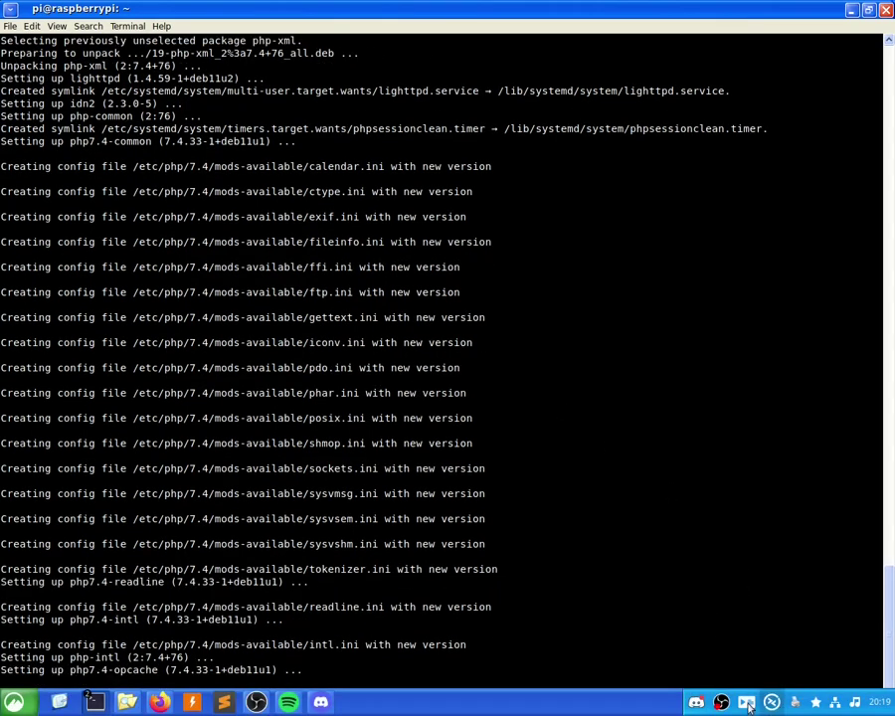
pyautogui.rightClick(772, 702)
pyautogui.click(759, 626)
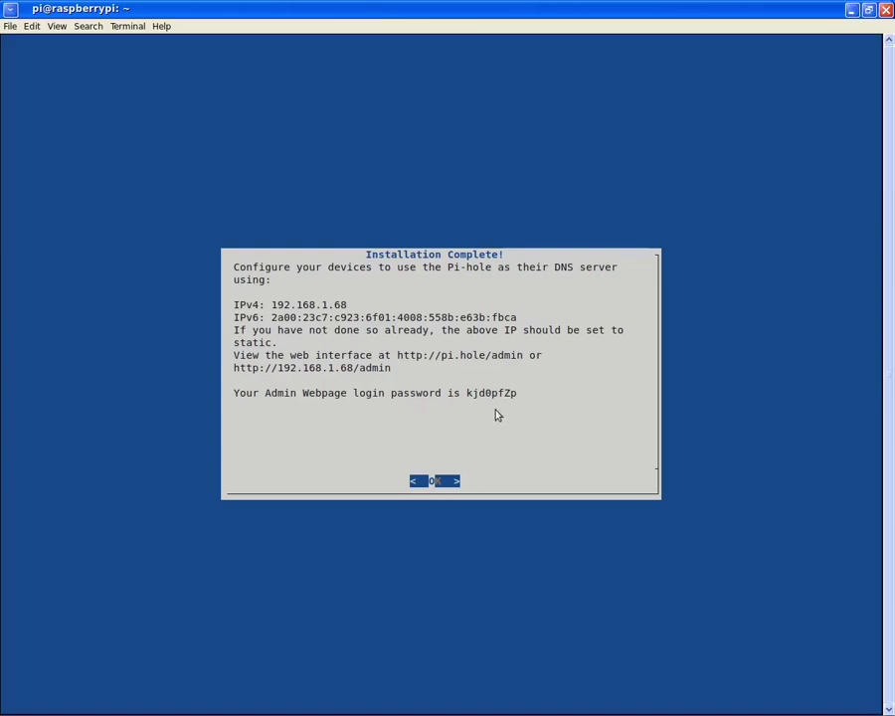
# Dismiss the installation summary and copy the web interface password from the installer's terminal output
pyautogui.press('Return')
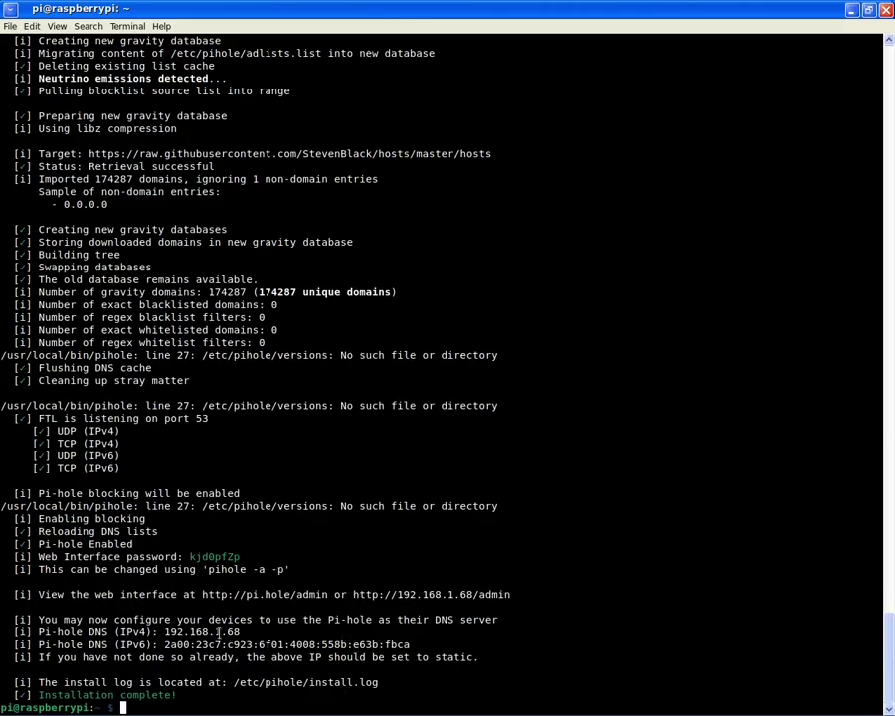
pyautogui.moveTo(242, 556); pyautogui.dragTo(190, 557)
pyautogui.rightClick(221, 563)
pyautogui.click(221, 568)
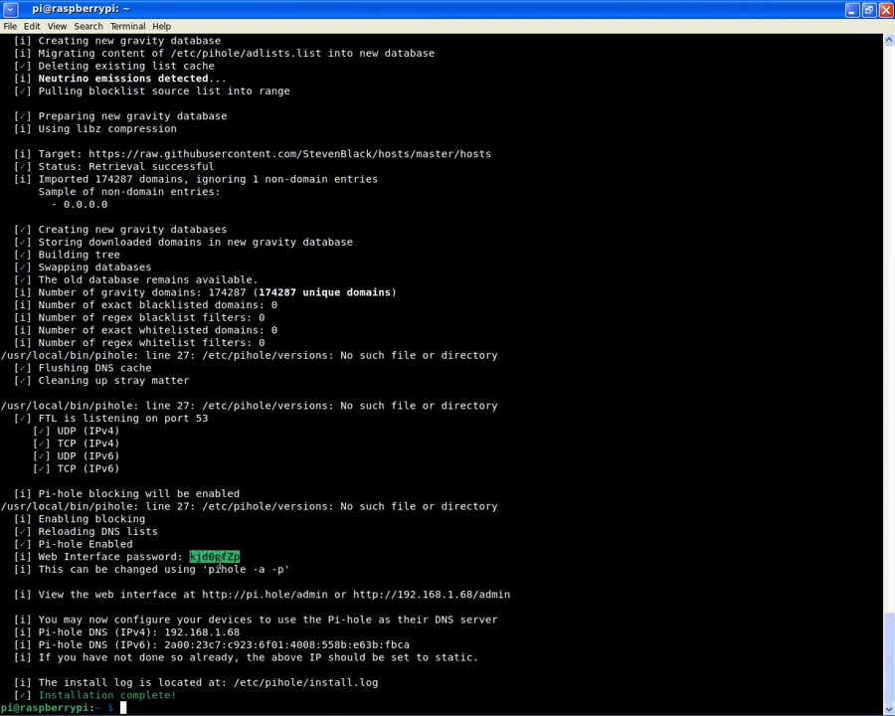
pyautogui.click(215, 634)
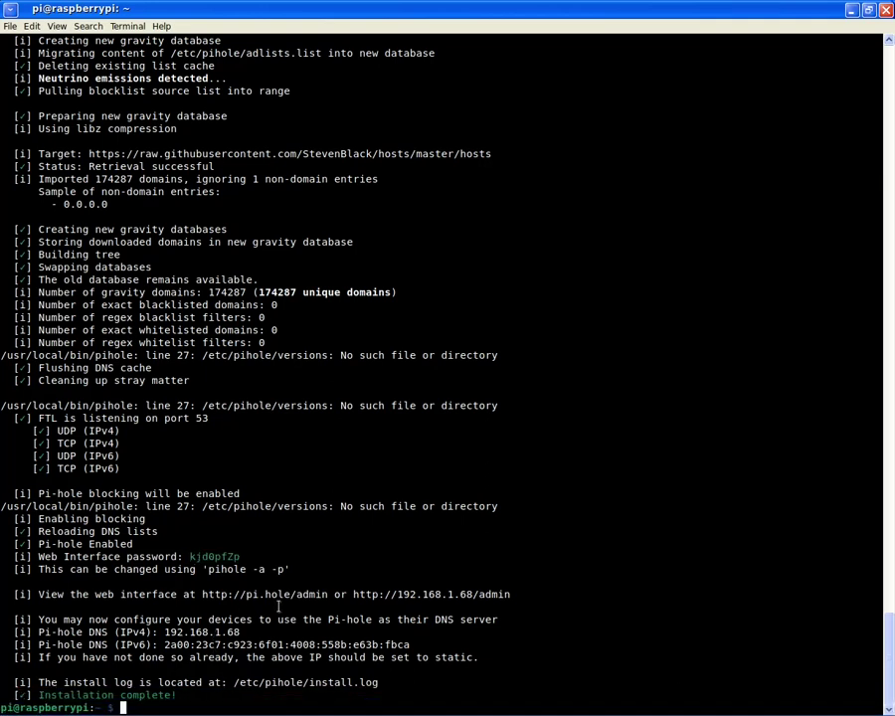
# Open the admin page at 192.168.1.68/admin and log in with the copied web interface password, remembering the login for 7 days
pyautogui.rightClick(400, 604)
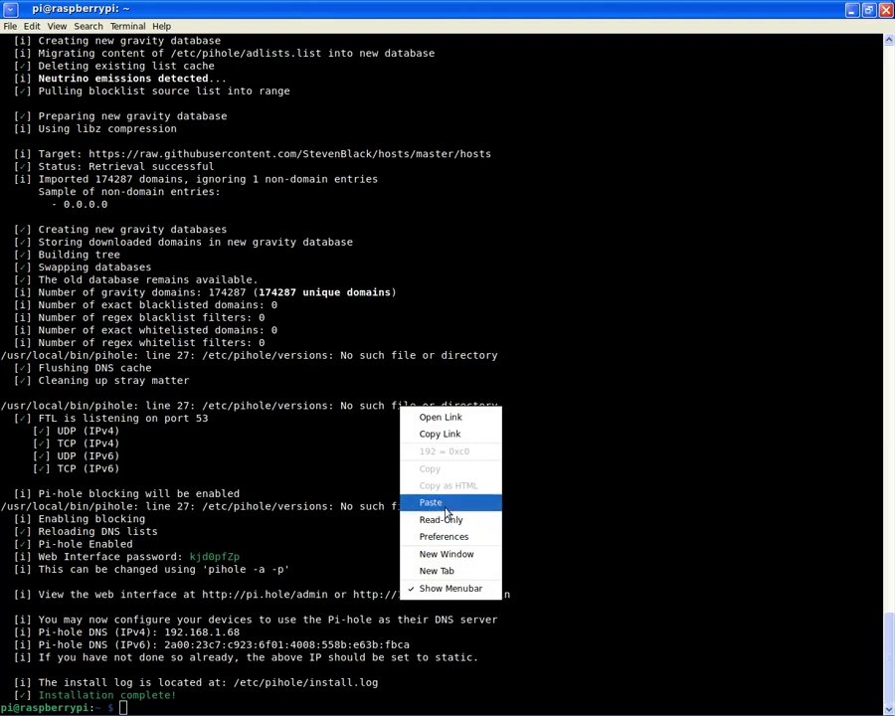
pyautogui.click(460, 436)
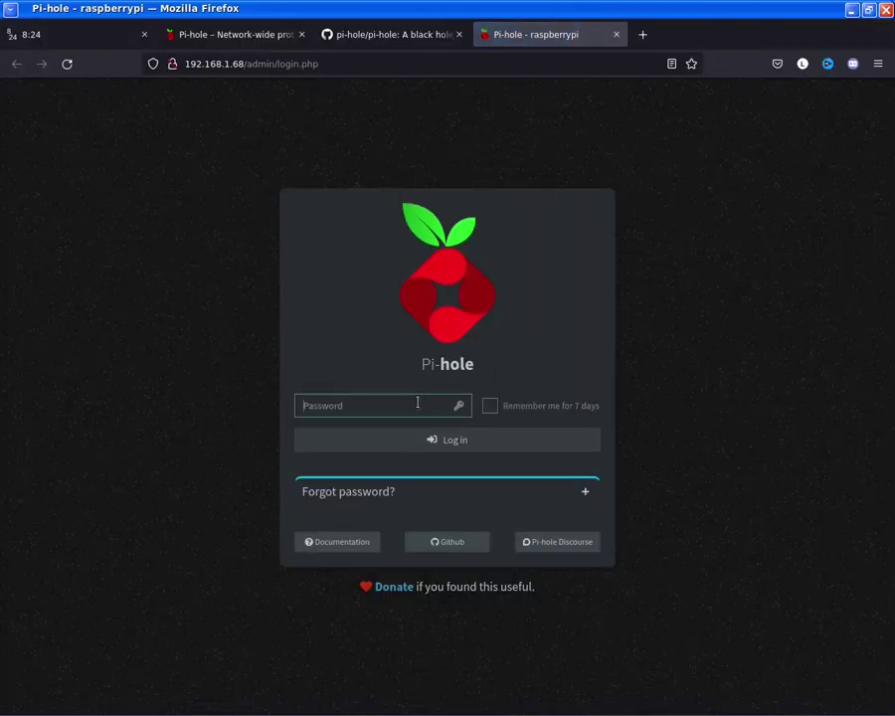
pyautogui.rightClick(377, 406)
pyautogui.click(408, 511)
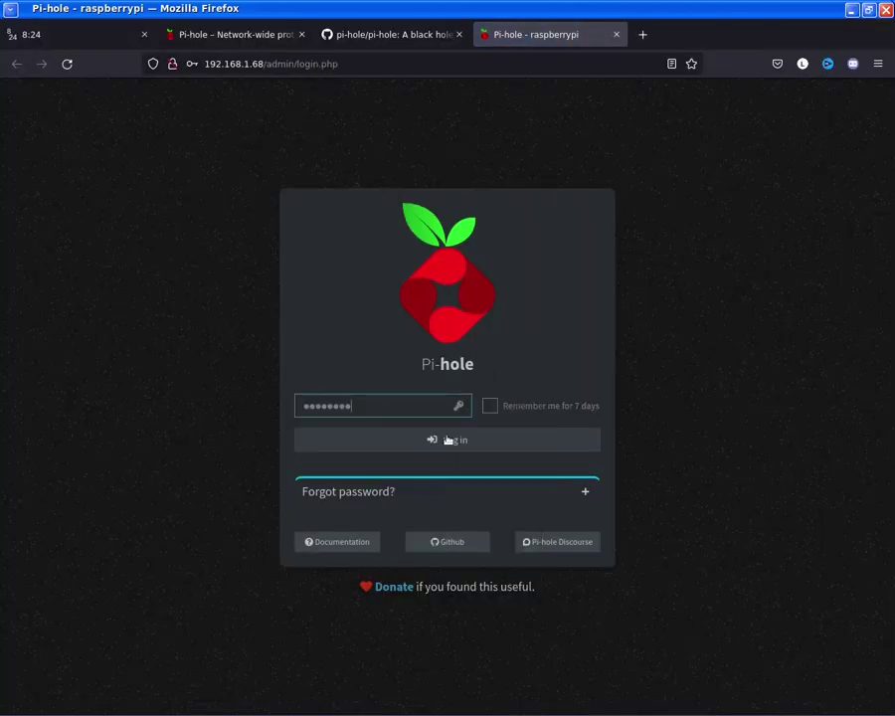
pyautogui.click(490, 408)
pyautogui.click(465, 442)
pyautogui.click(408, 236)
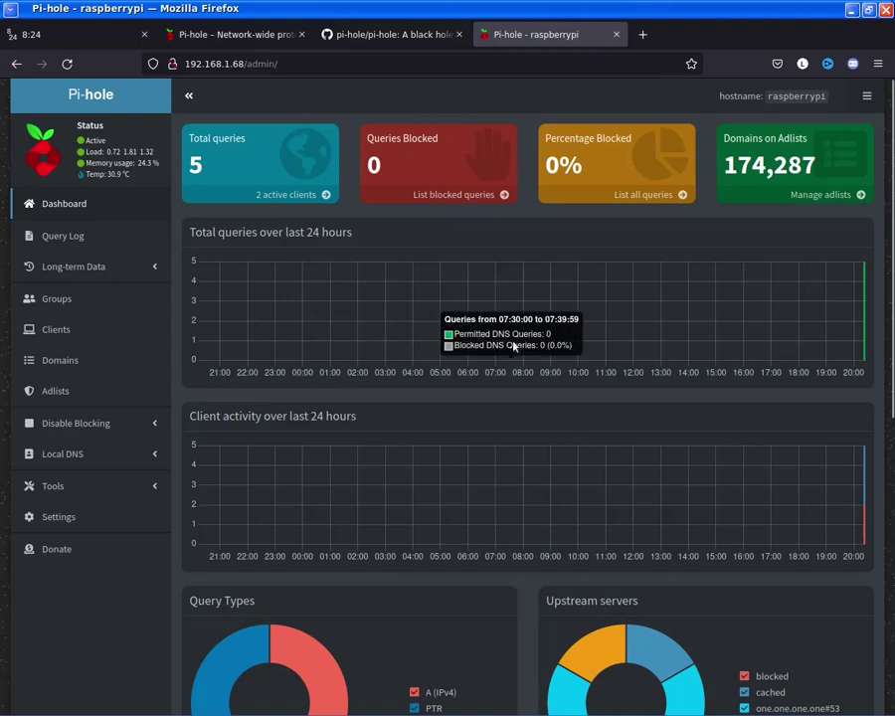
# Look over the network overview of active clients and the dashboard statistics, and switch to the raspberrypi terminal
pyautogui.click(302, 192)
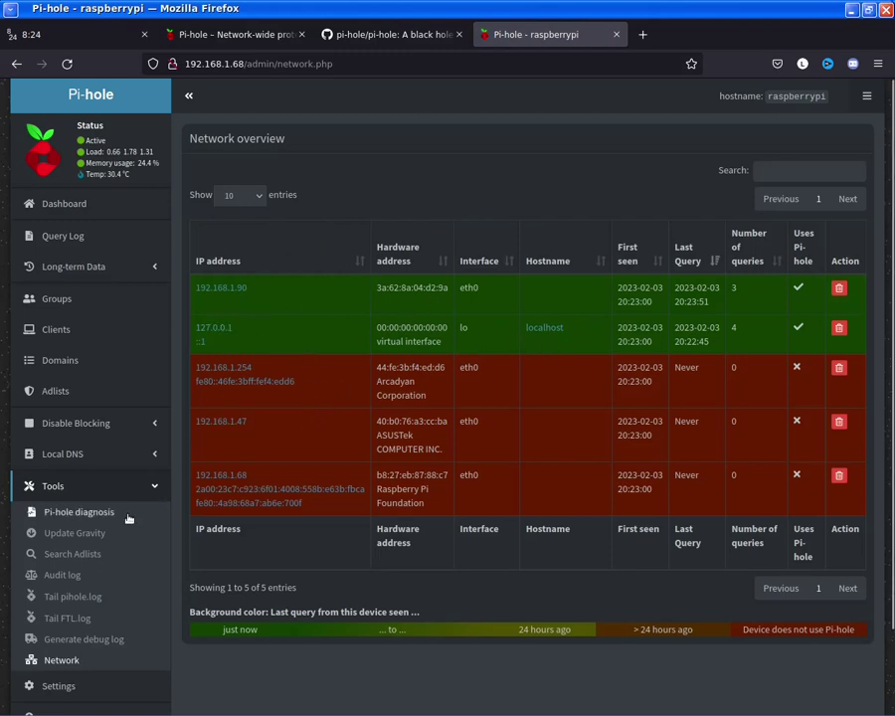
pyautogui.click(63, 203)
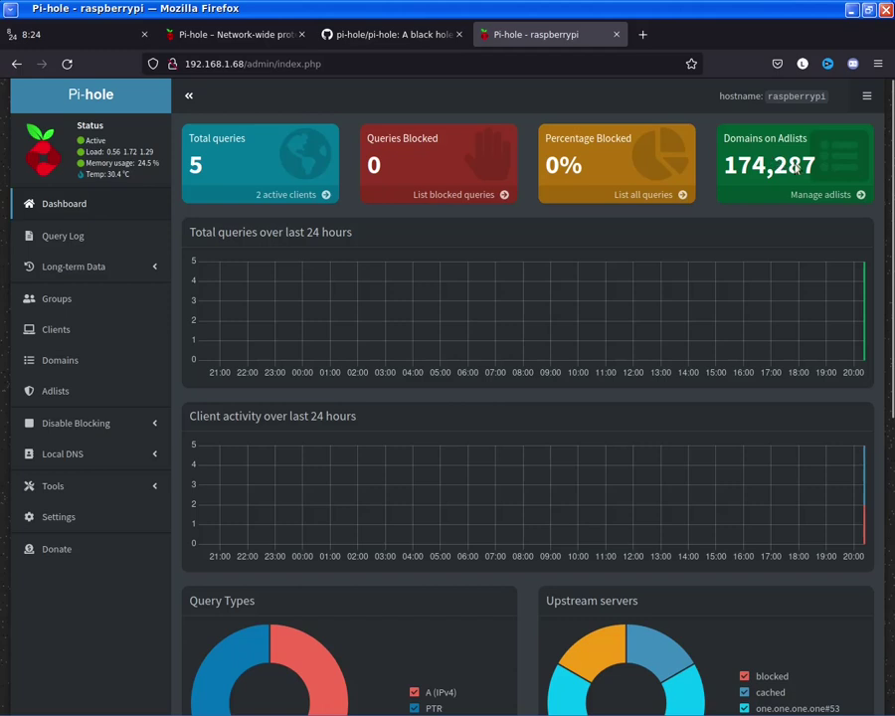
pyautogui.moveTo(772, 294)
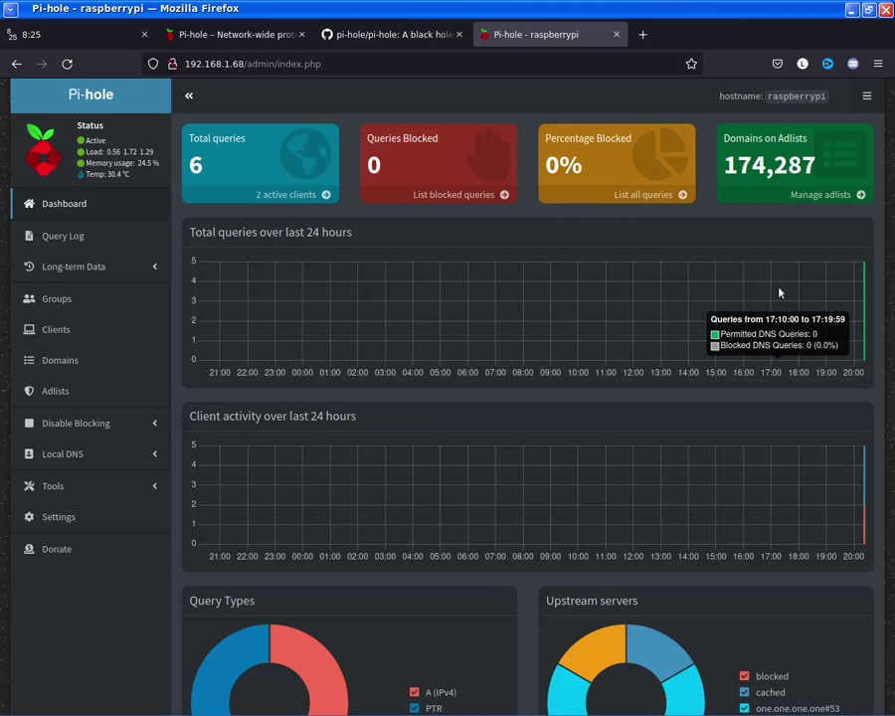
pyautogui.moveTo(256, 703)
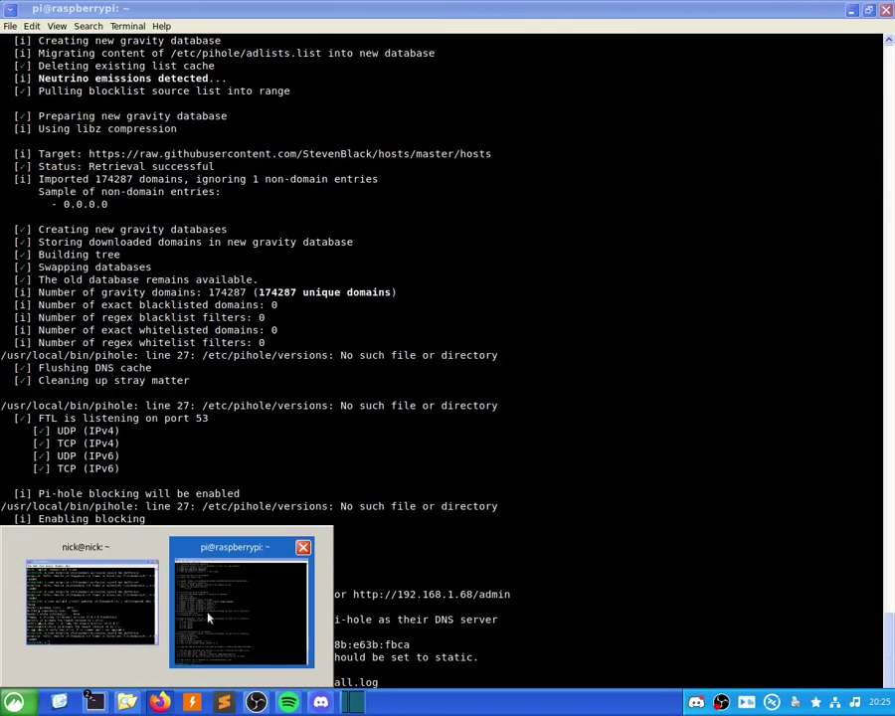
pyautogui.click(208, 618)
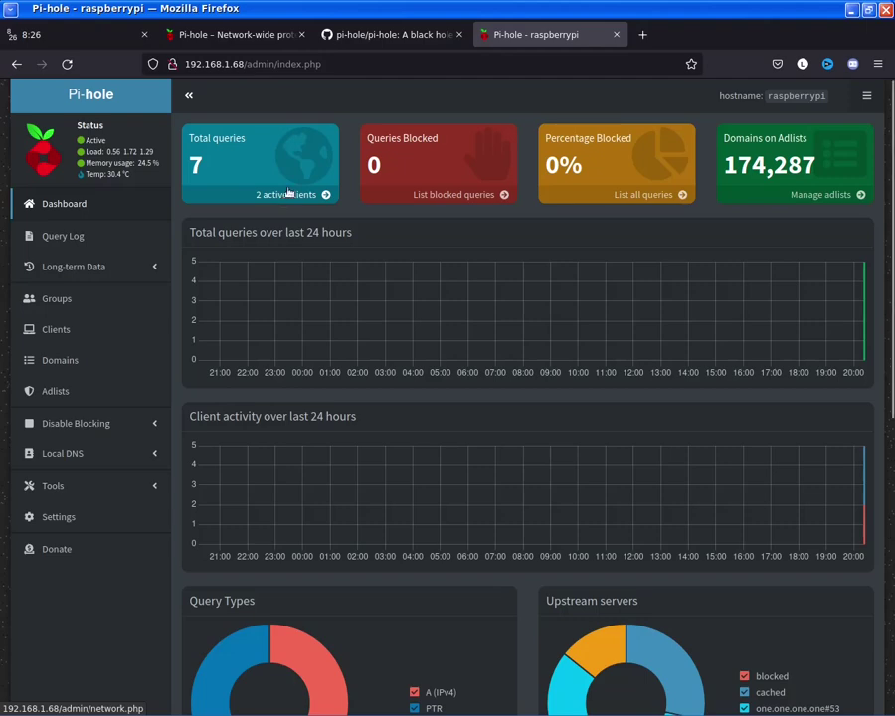
# Inspect the recent queries of client 192.168.1.90 from the network overview and return to the dashboard
pyautogui.click(286, 197)
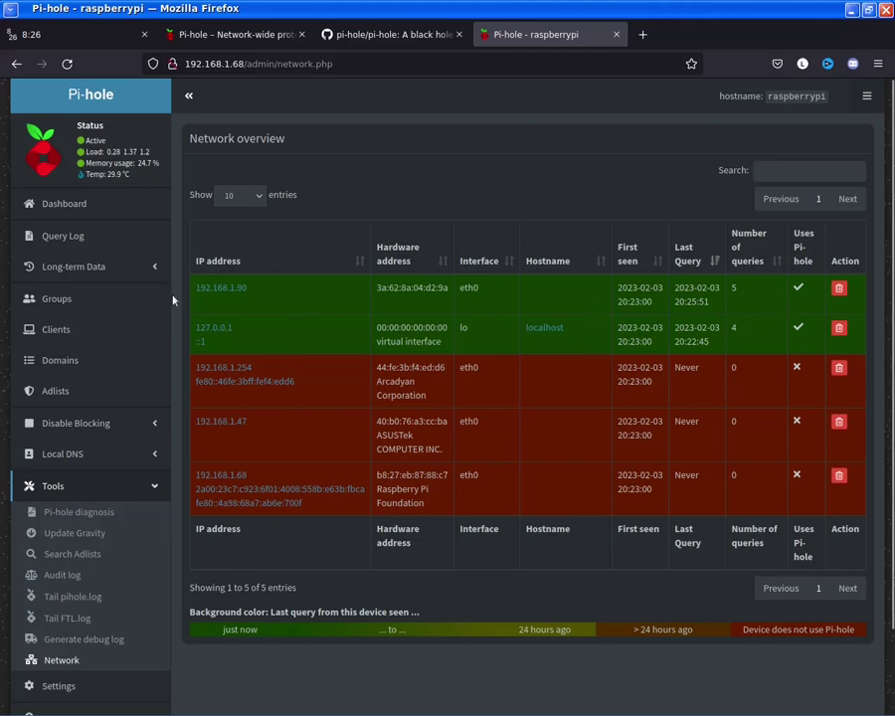
pyautogui.click(237, 292)
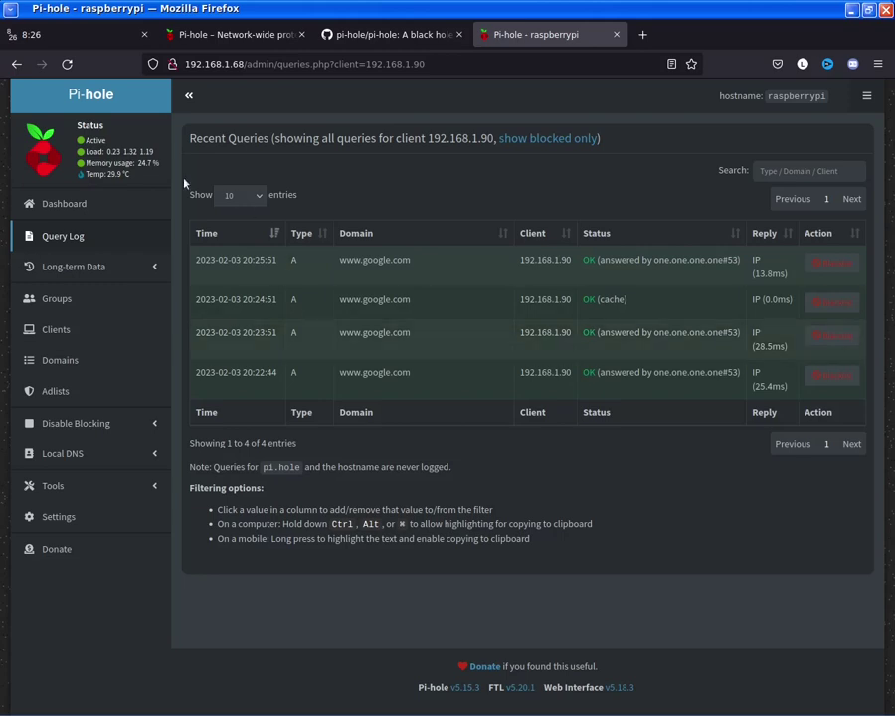
pyautogui.click(106, 211)
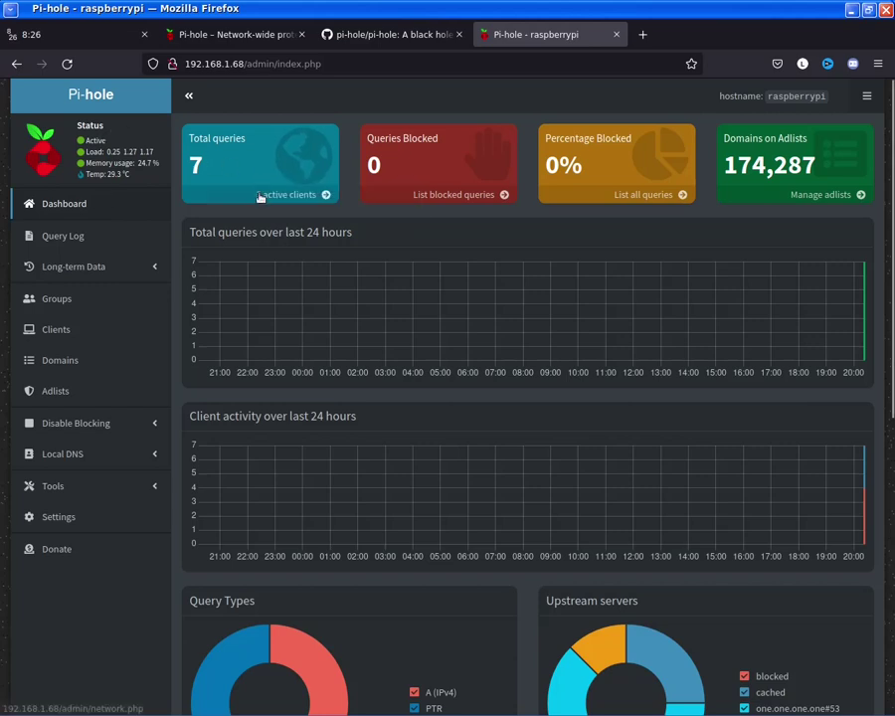
# Review Pi-hole's DNS settings, covering upstream servers, interface settings, advanced options, rate-limiting and conditional forwarding
pyautogui.click(122, 524)
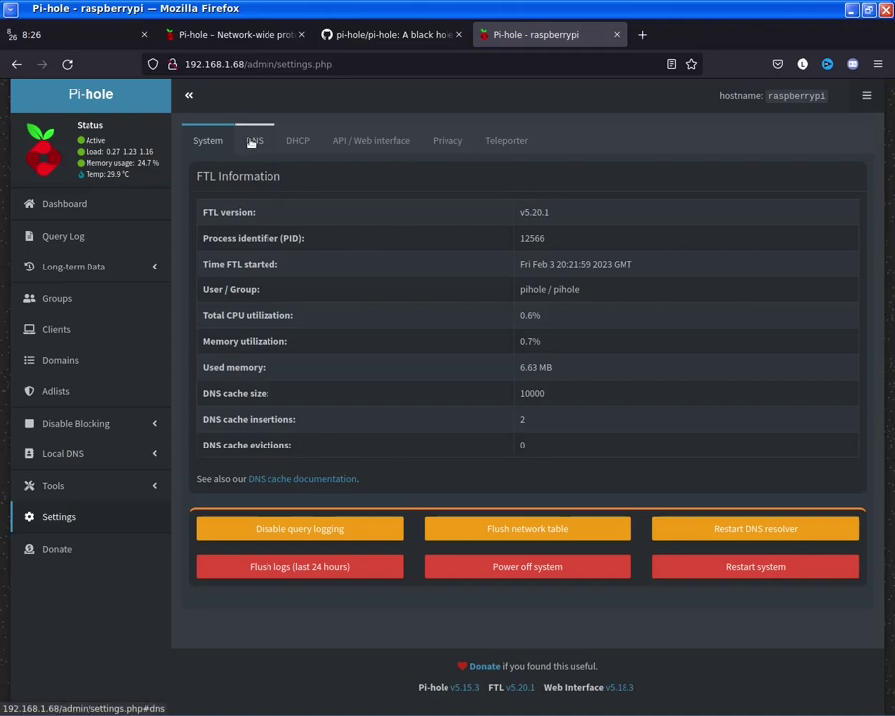
pyautogui.click(254, 141)
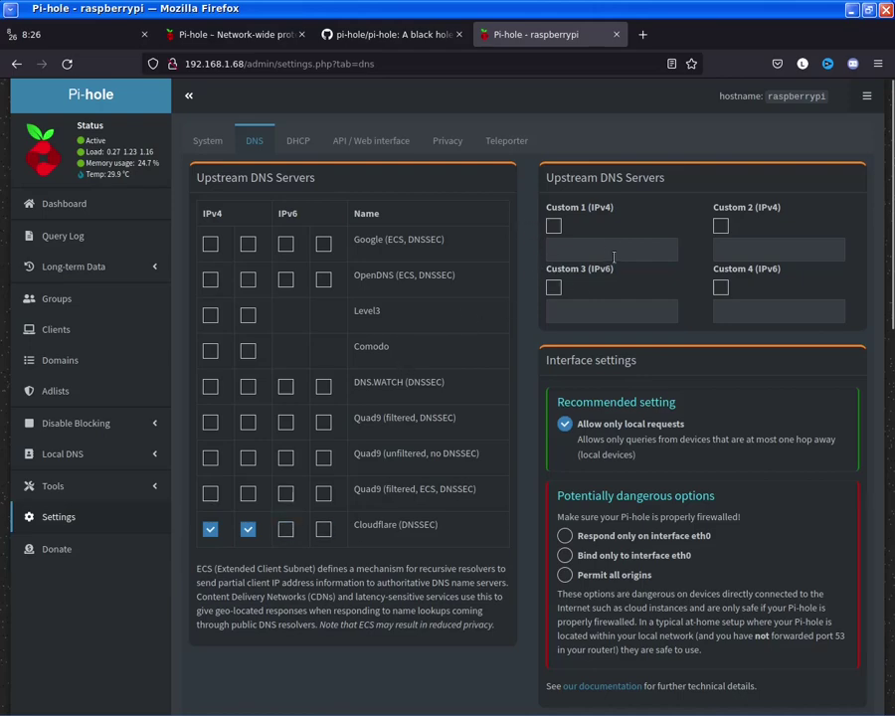
pyautogui.scroll(-3, 529, 354)
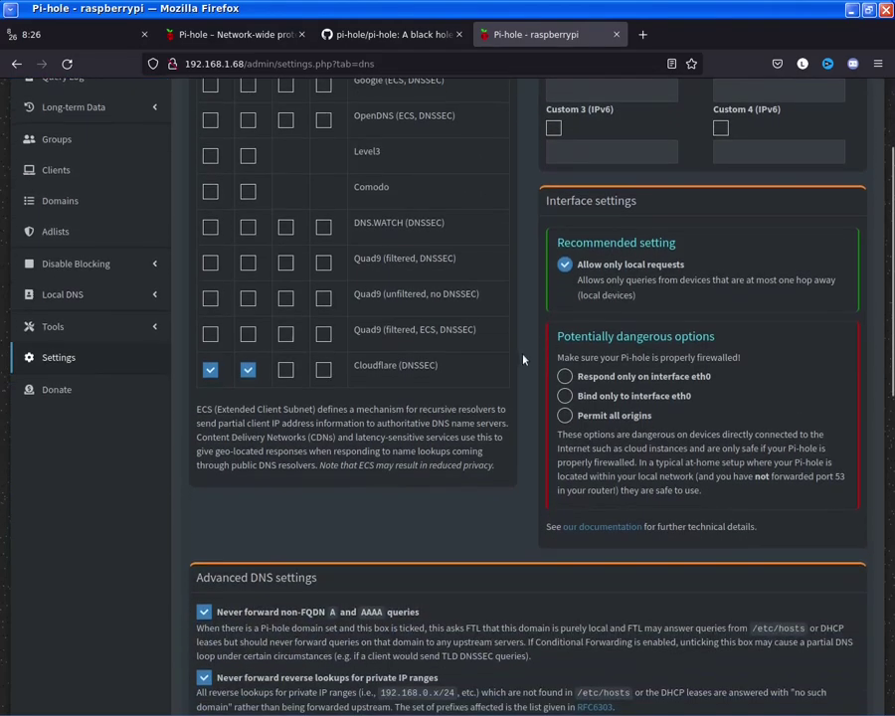
pyautogui.scroll(-9, 524, 360)
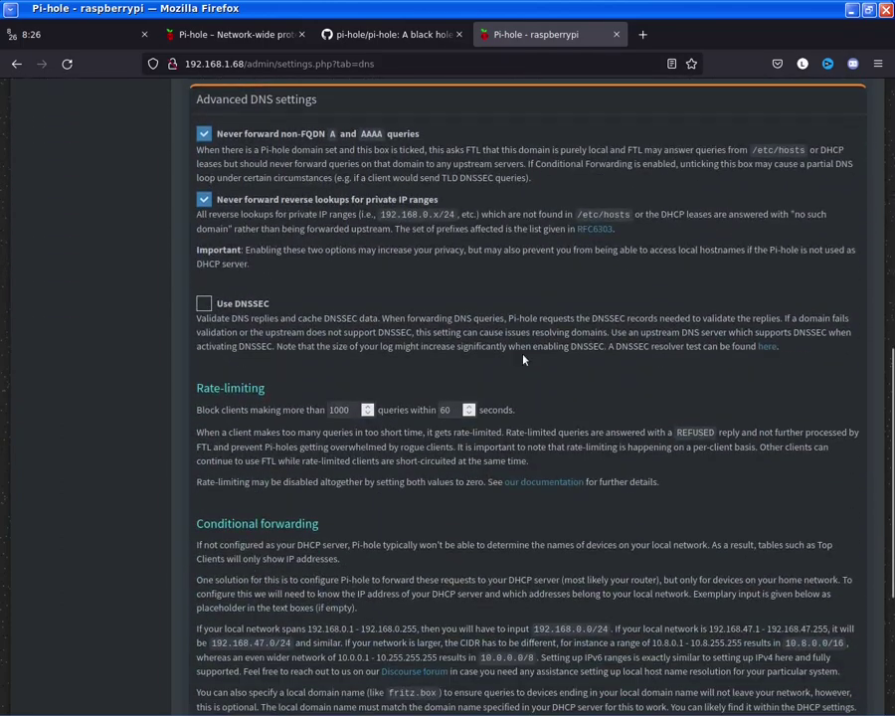
pyautogui.scroll(-5, 524, 360)
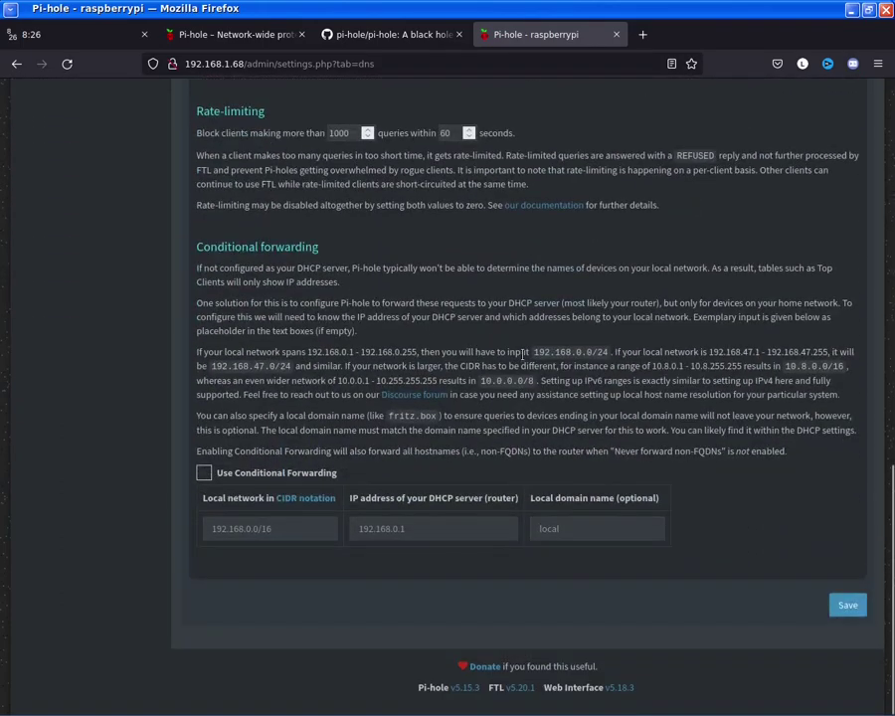
pyautogui.scroll(20, 509, 361)
# Review the DHCP, API / Web interface, Privacy and Teleporter settings of Pi-hole
pyautogui.click(298, 143)
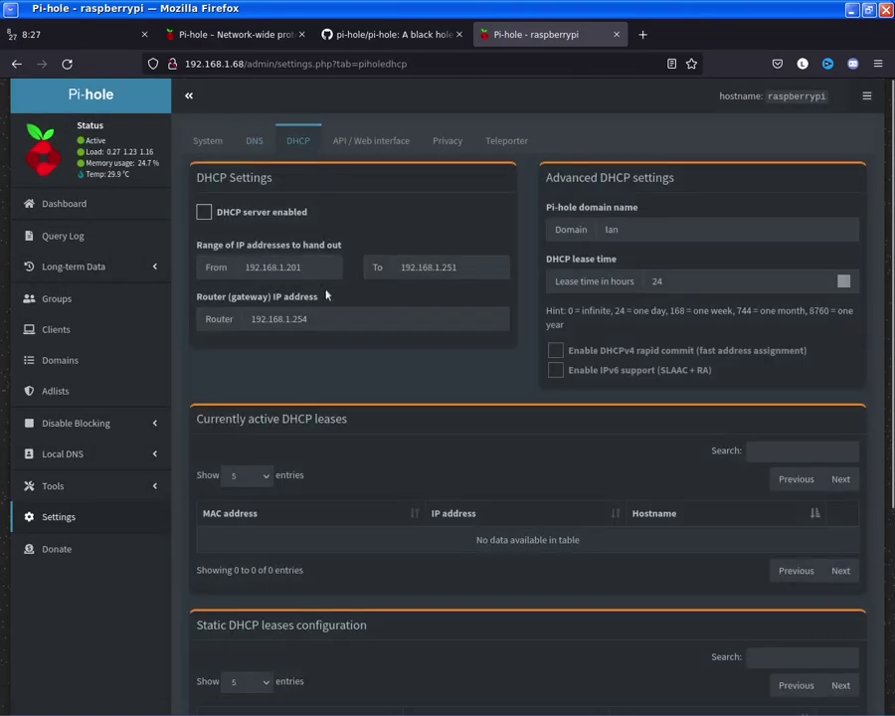
pyautogui.click(402, 138)
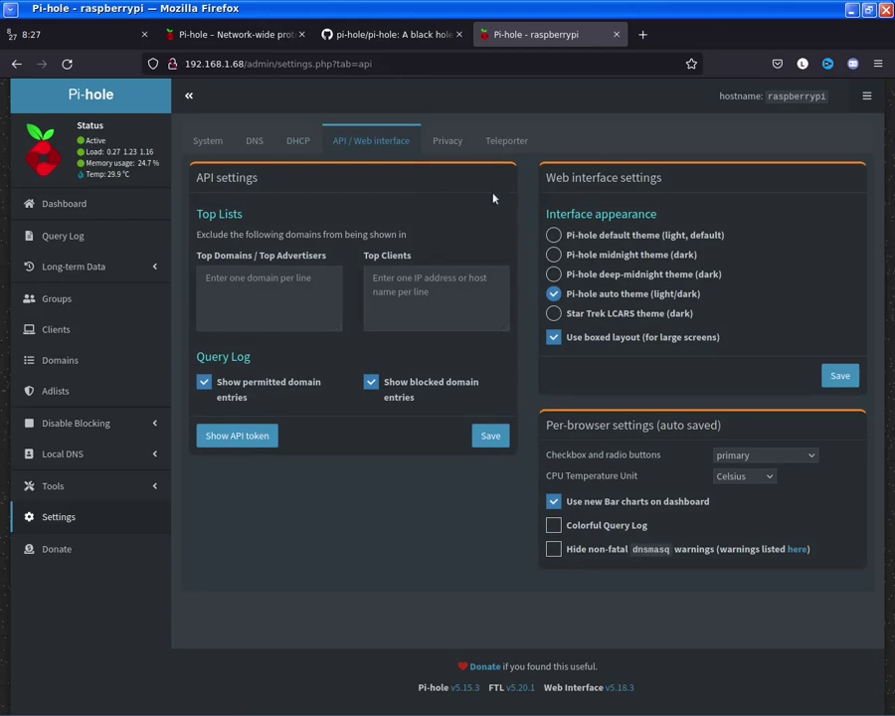
pyautogui.click(437, 140)
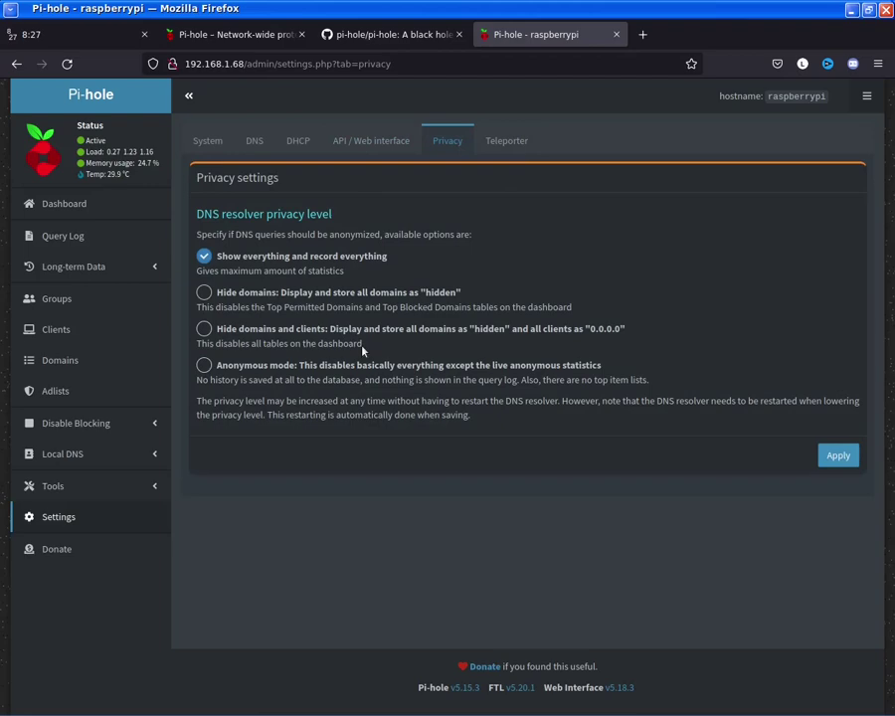
pyautogui.click(507, 142)
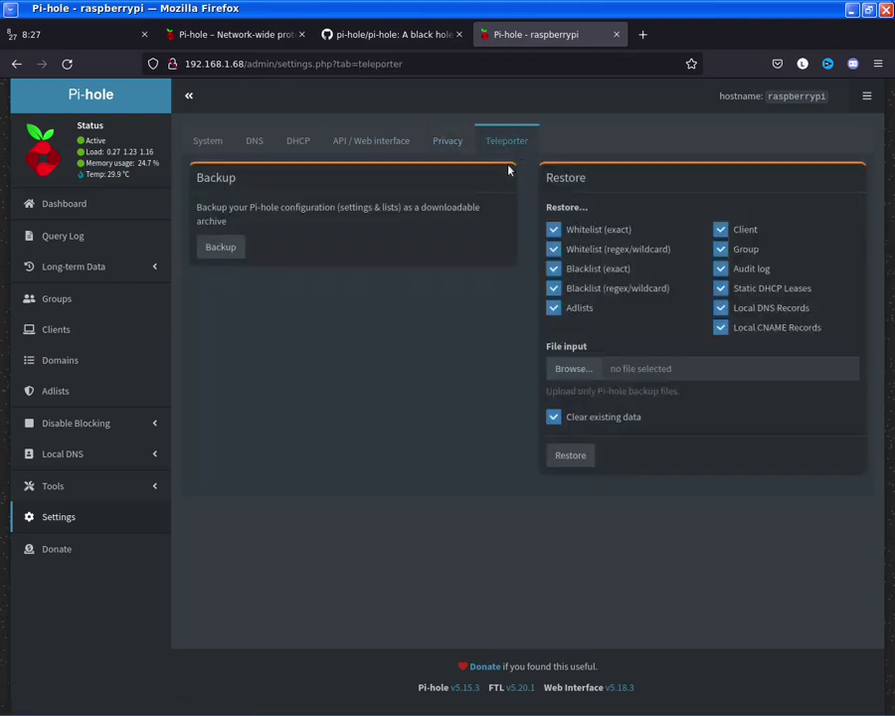
# Look over Pi-hole's System settings with the FTL information, and the Pi-hole diagnosis page
pyautogui.click(233, 137)
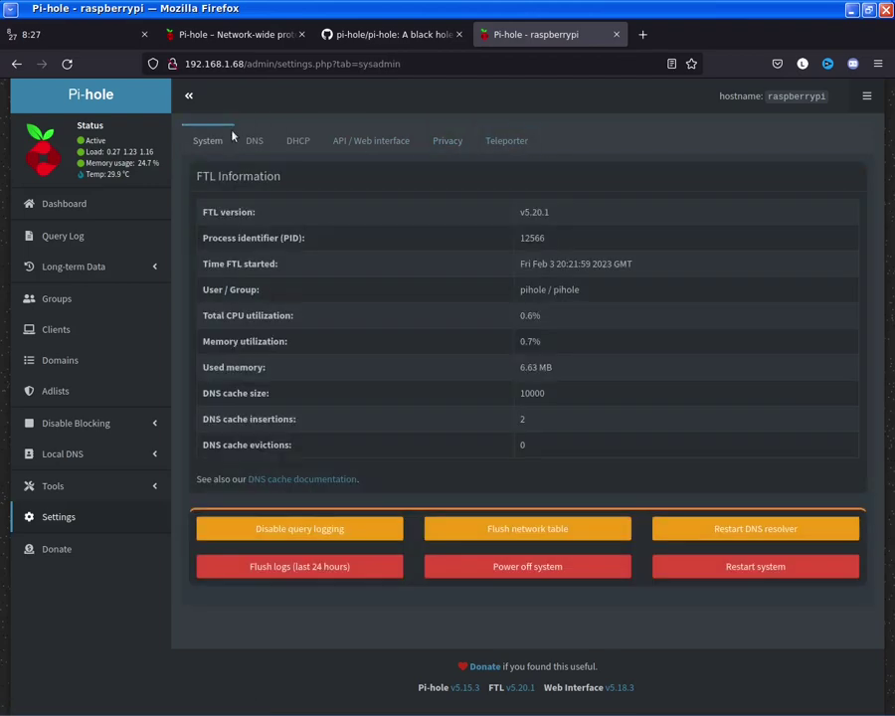
pyautogui.click(99, 485)
pyautogui.click(106, 511)
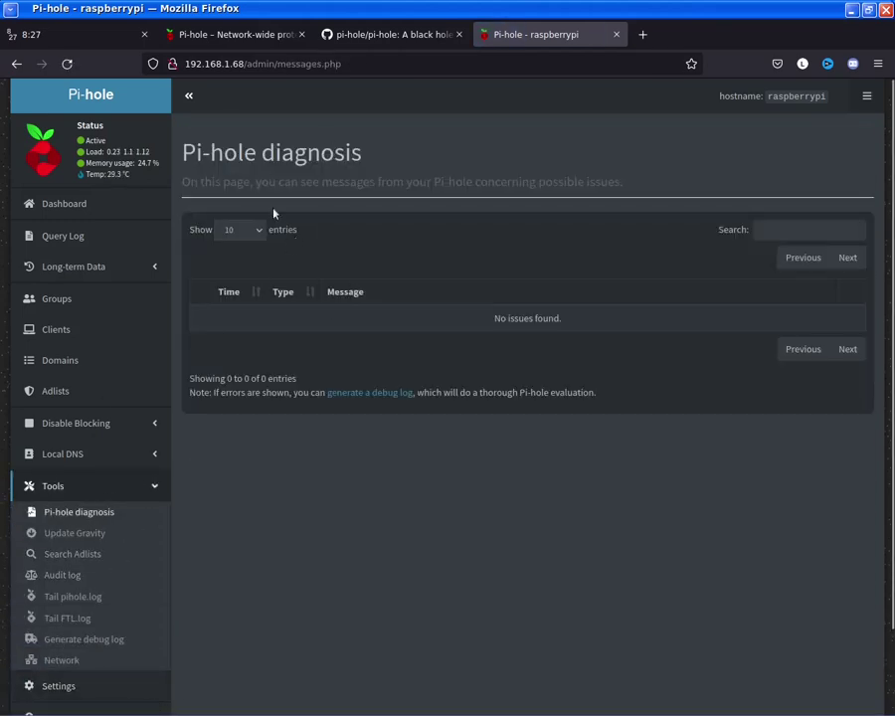
# Run Update Gravity to refresh Pi-hole's list of blocked domains, and review its output
pyautogui.click(87, 534)
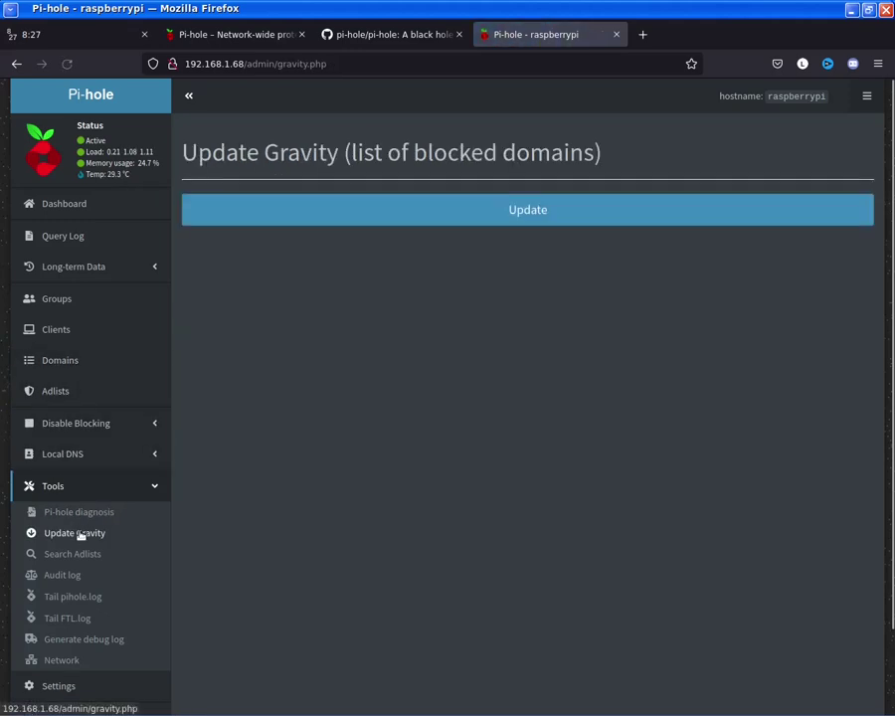
pyautogui.click(409, 220)
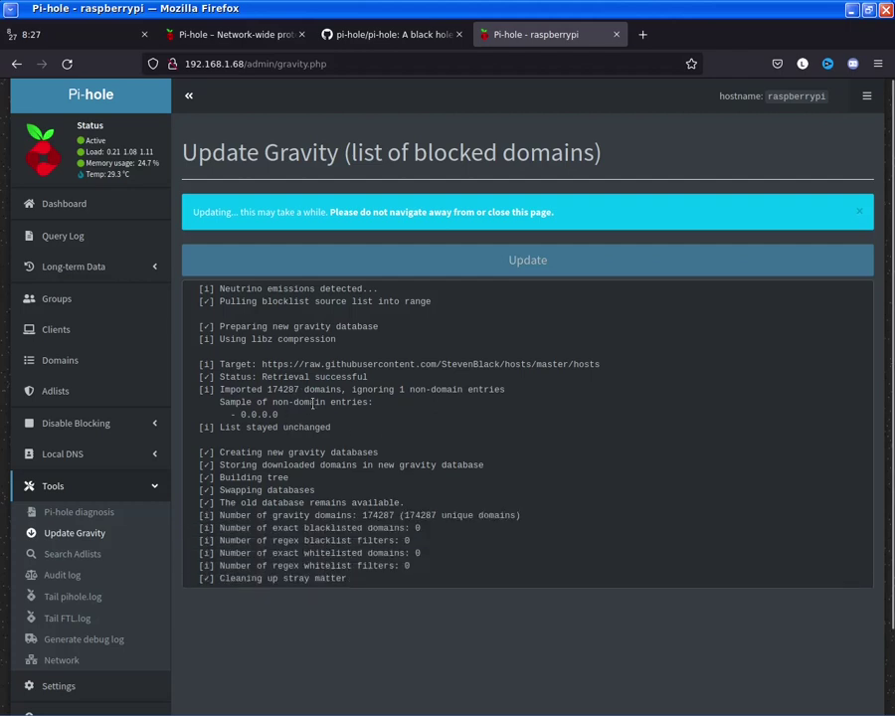
pyautogui.scroll(-2, 314, 408)
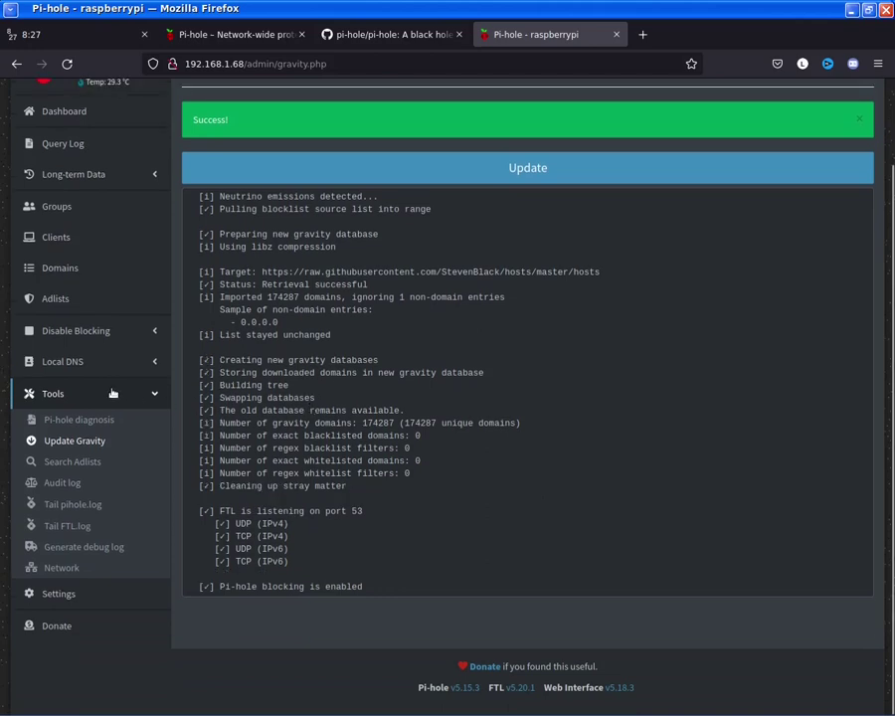
# Look over the adlist search page and the audit log of allowed and blocked queries
pyautogui.click(88, 464)
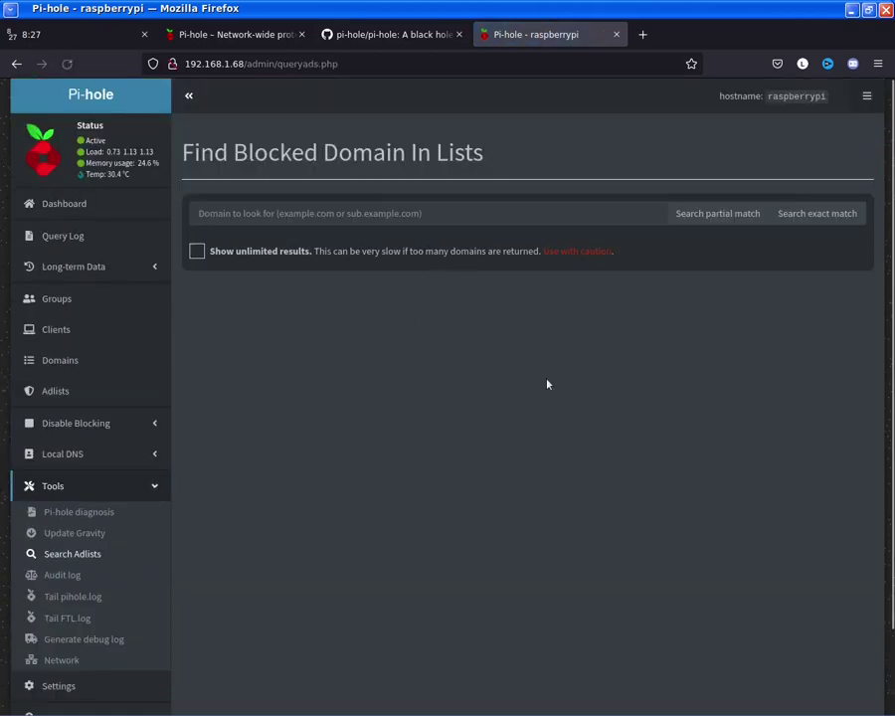
pyautogui.scroll(-2, 74, 557)
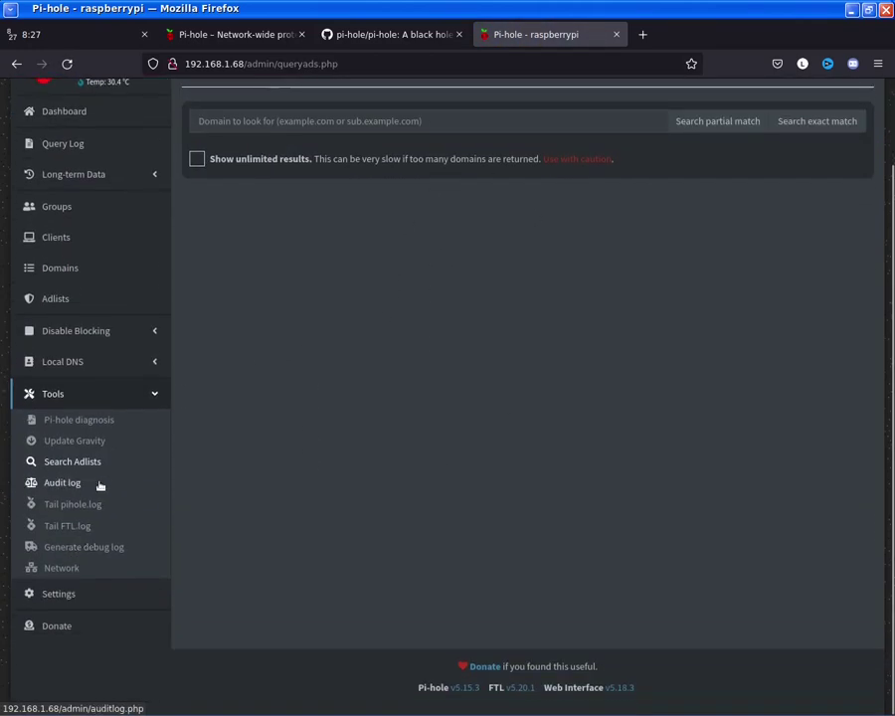
pyautogui.click(99, 484)
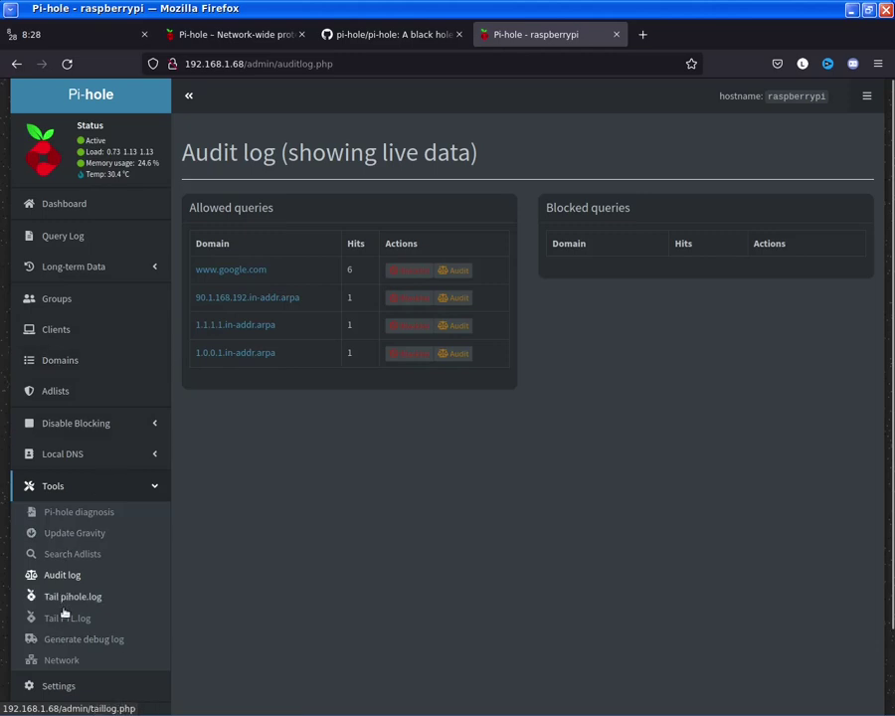
# Inspect the recent queries of client 192.168.1.90 from the network overview and return to the dashboard
pyautogui.click(64, 659)
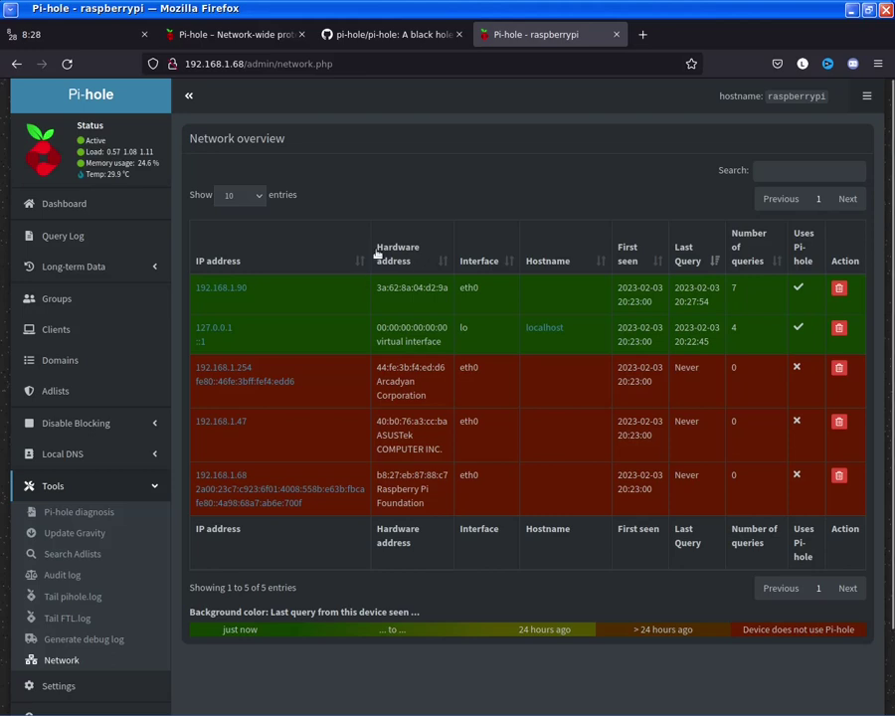
pyautogui.click(234, 288)
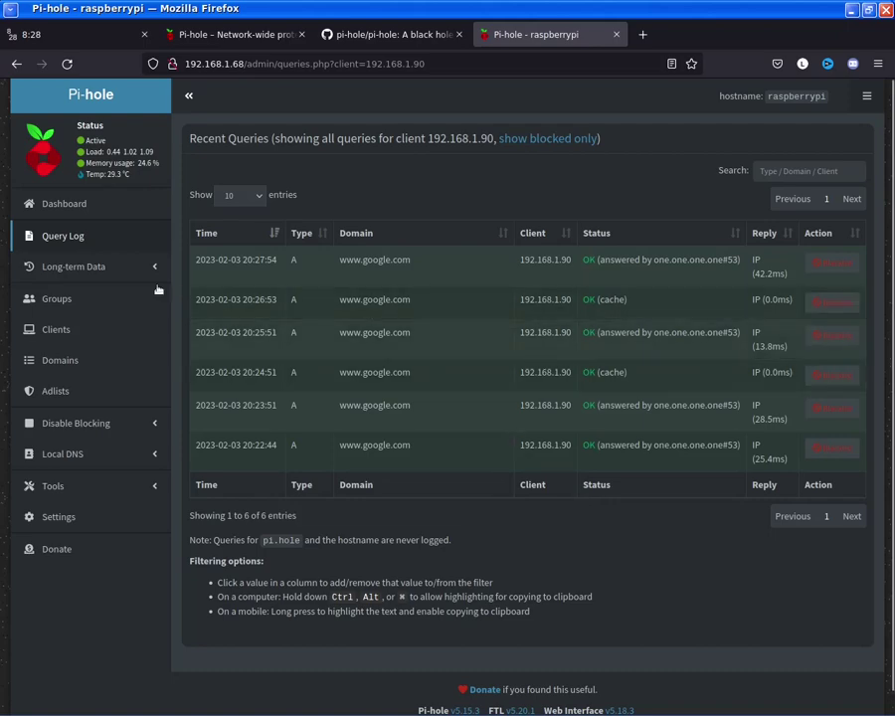
pyautogui.click(97, 215)
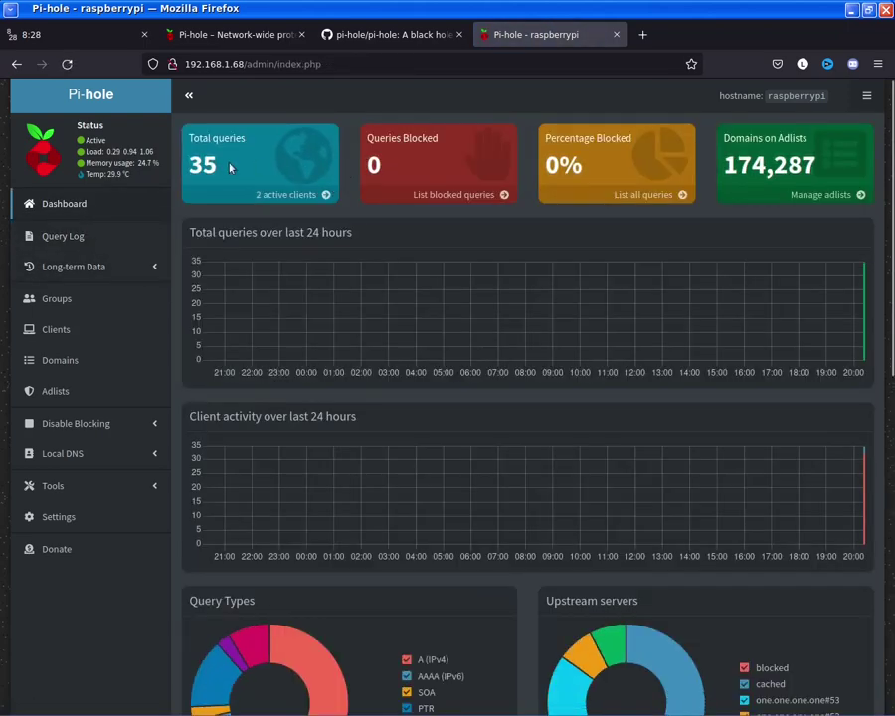
# Review the dashboard's query statistics and graph, and check the active clients in the network overview
pyautogui.click(297, 194)
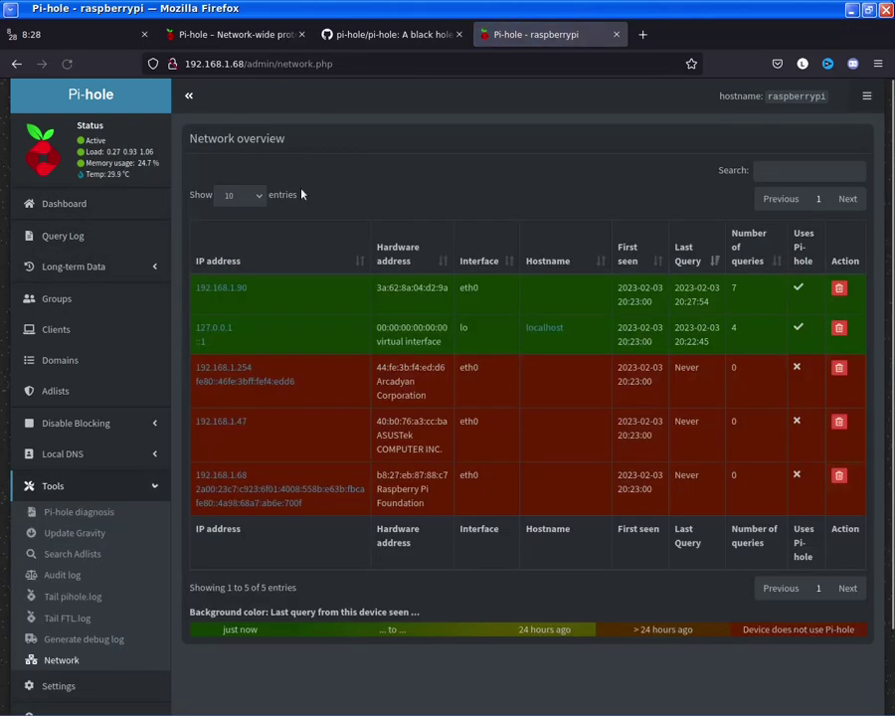
pyautogui.hotkey('alt', 'Left')
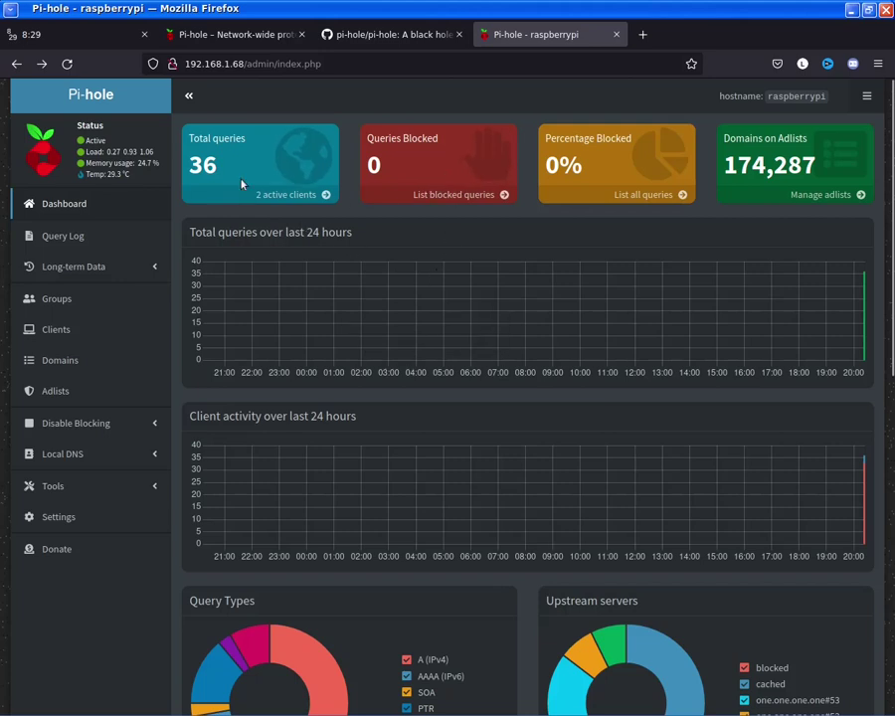
pyautogui.moveTo(264, 182)
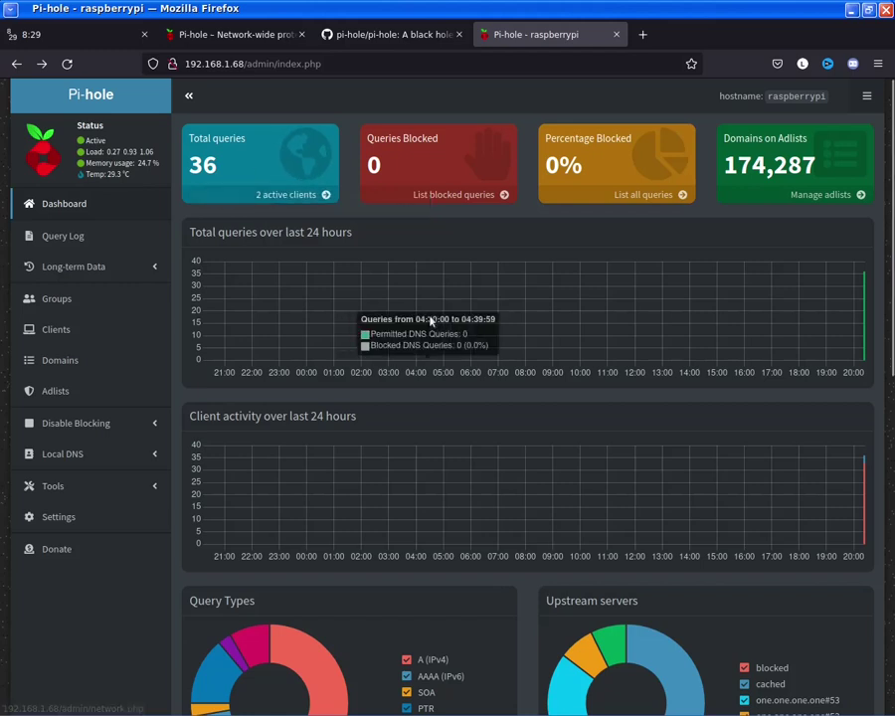
pyautogui.moveTo(861, 295)
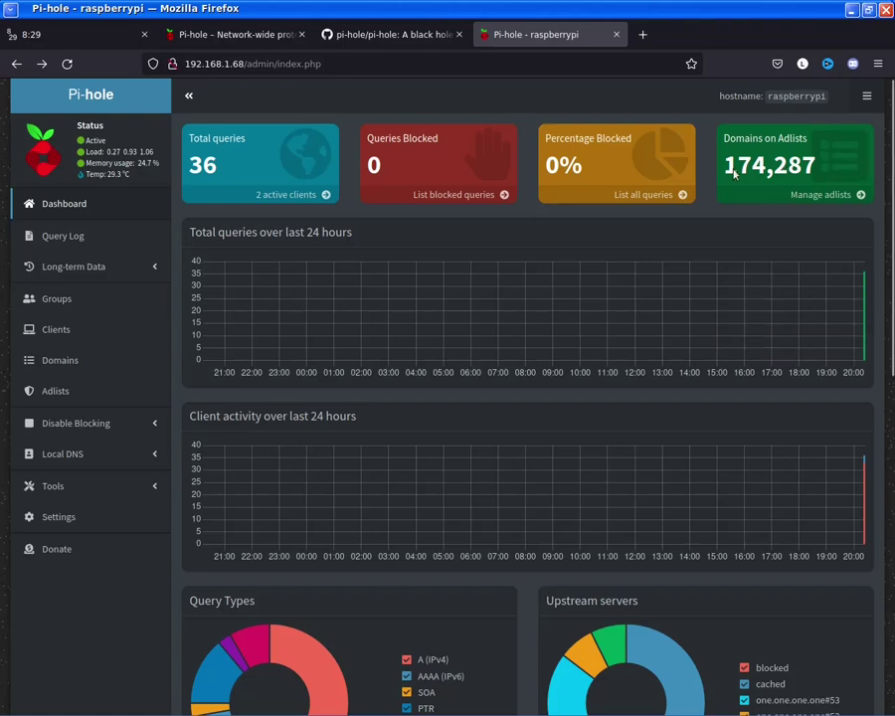
pyautogui.click(254, 192)
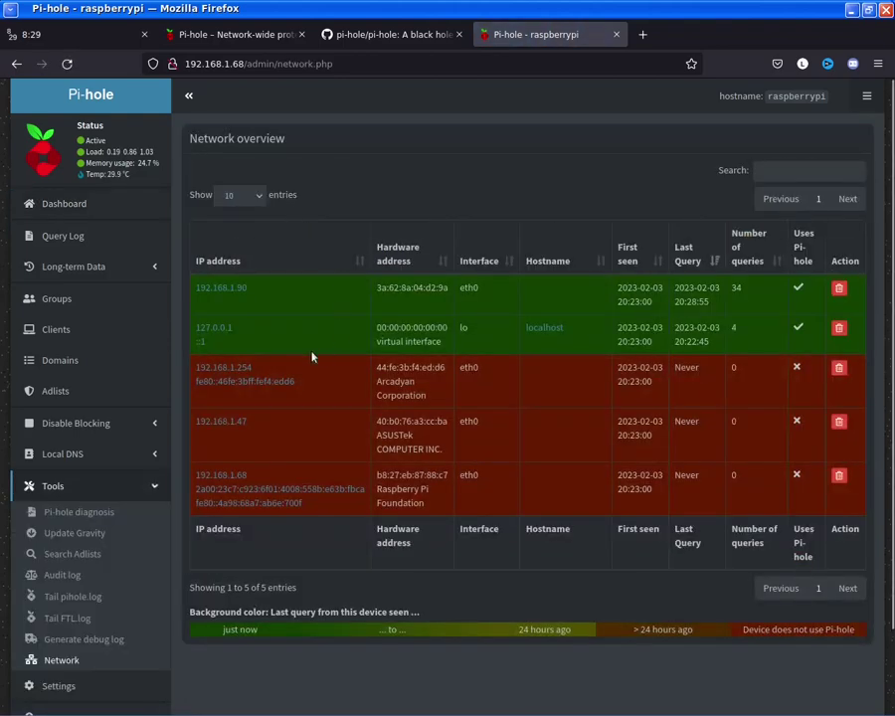
# In the computer's wired IPv4 settings, turn off automatic DNS, set the DNS server to 192.168.1.68 and apply the change
pyautogui.moveTo(320, 708)
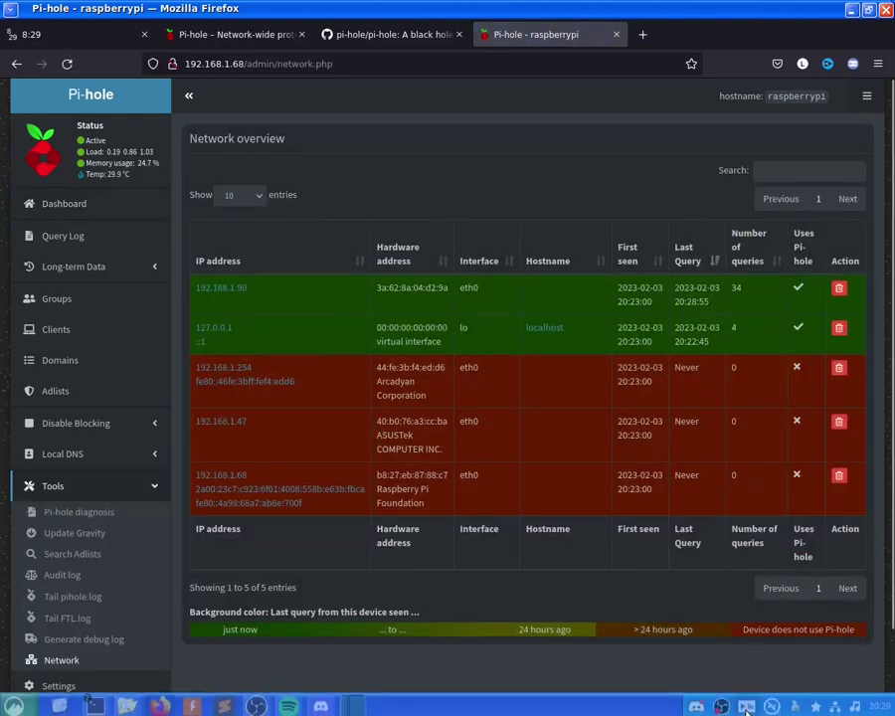
pyautogui.click(833, 702)
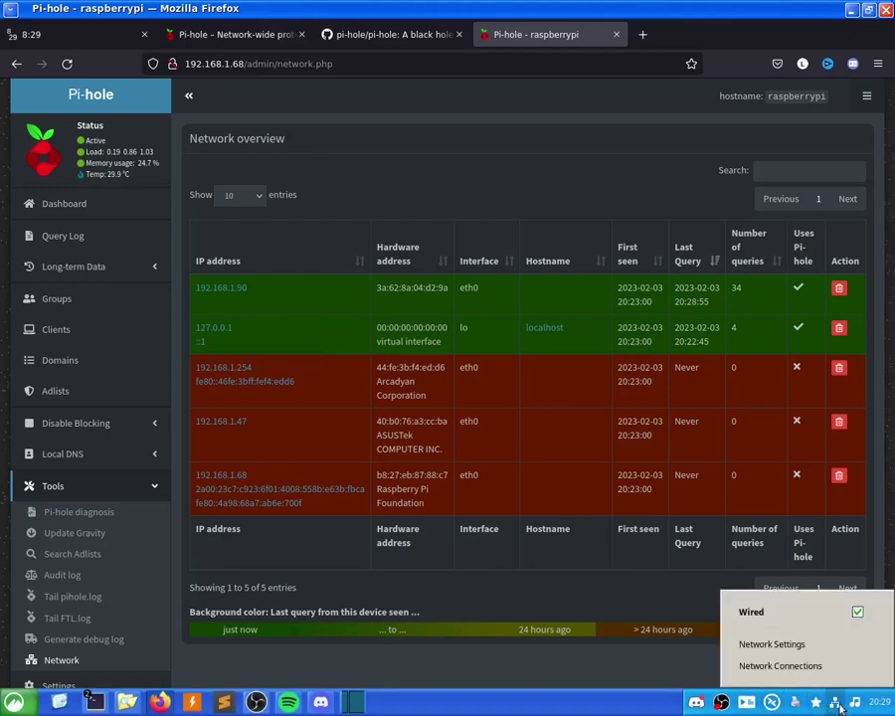
pyautogui.click(804, 665)
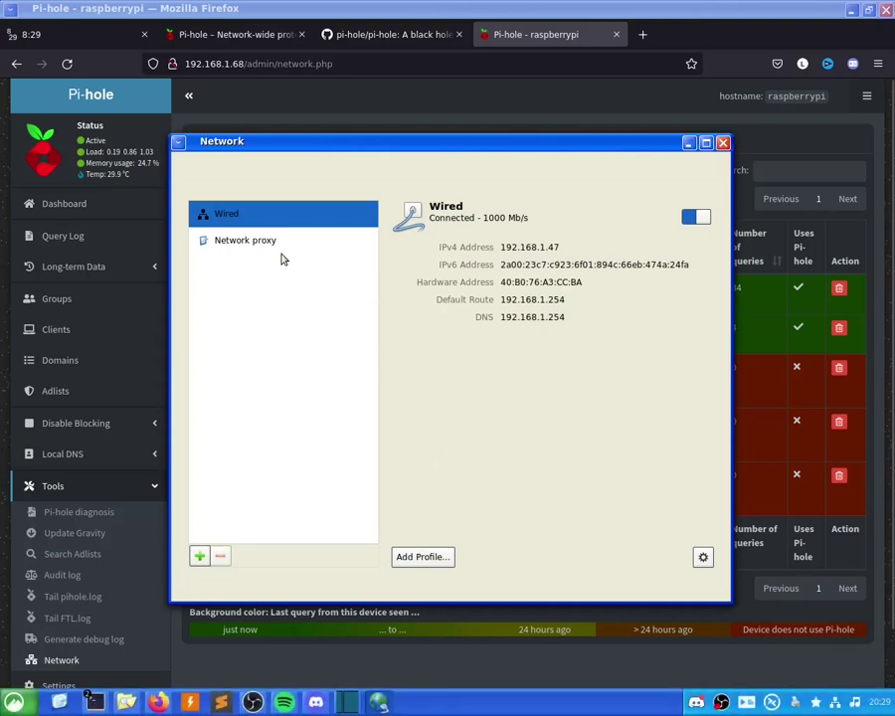
pyautogui.click(702, 556)
pyautogui.click(278, 299)
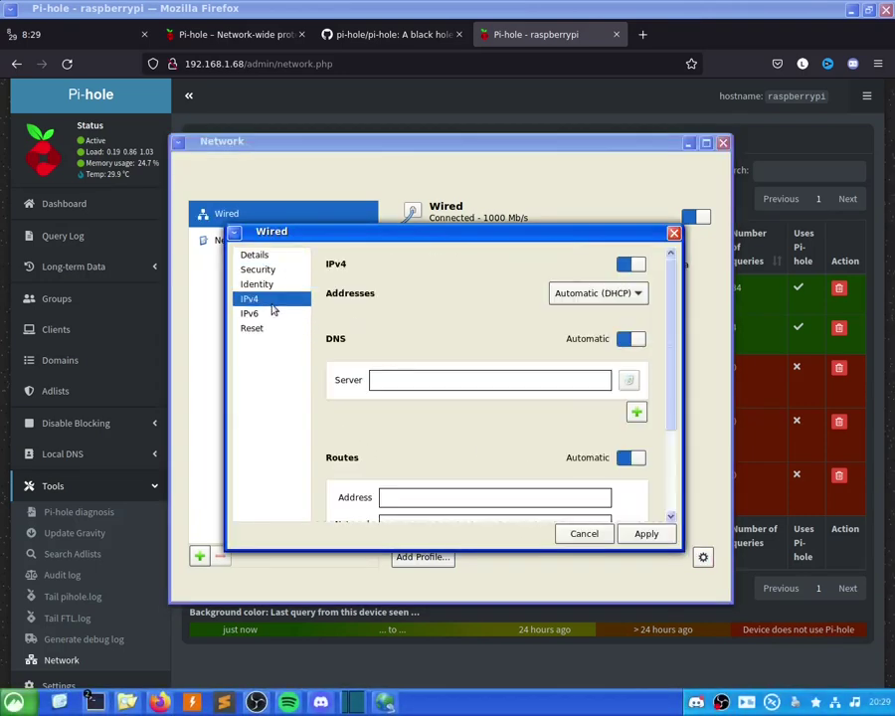
pyautogui.click(632, 340)
pyautogui.click(562, 378)
pyautogui.write('1')
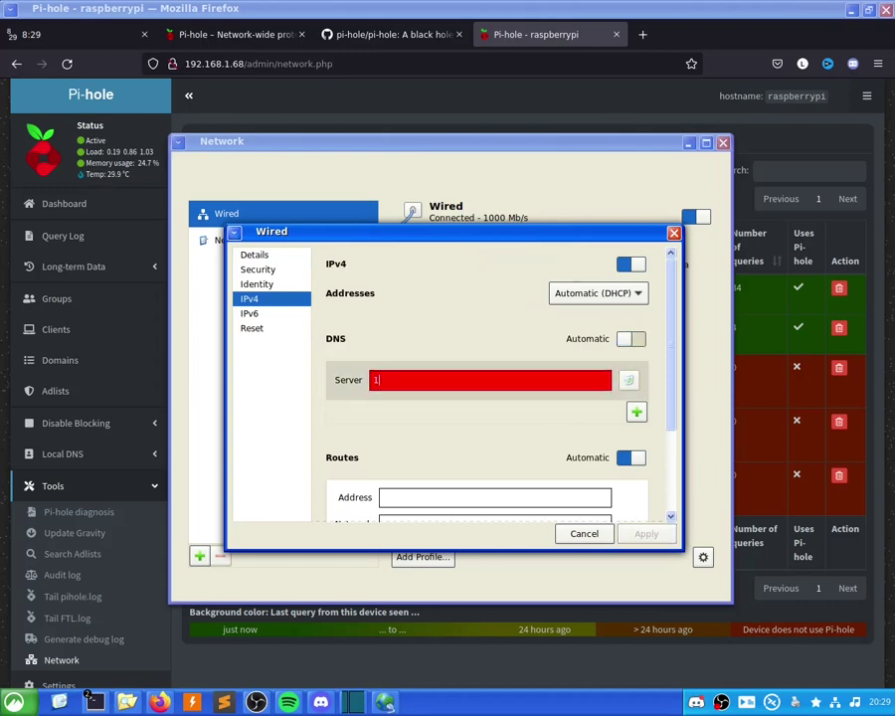
pyautogui.write('92.168.1.68')
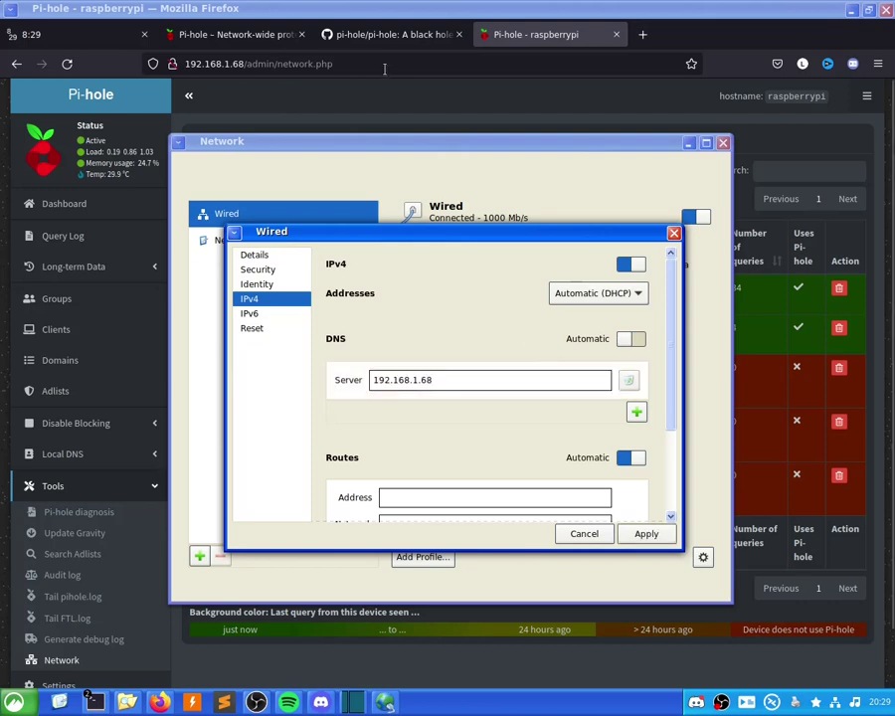
pyautogui.click(642, 535)
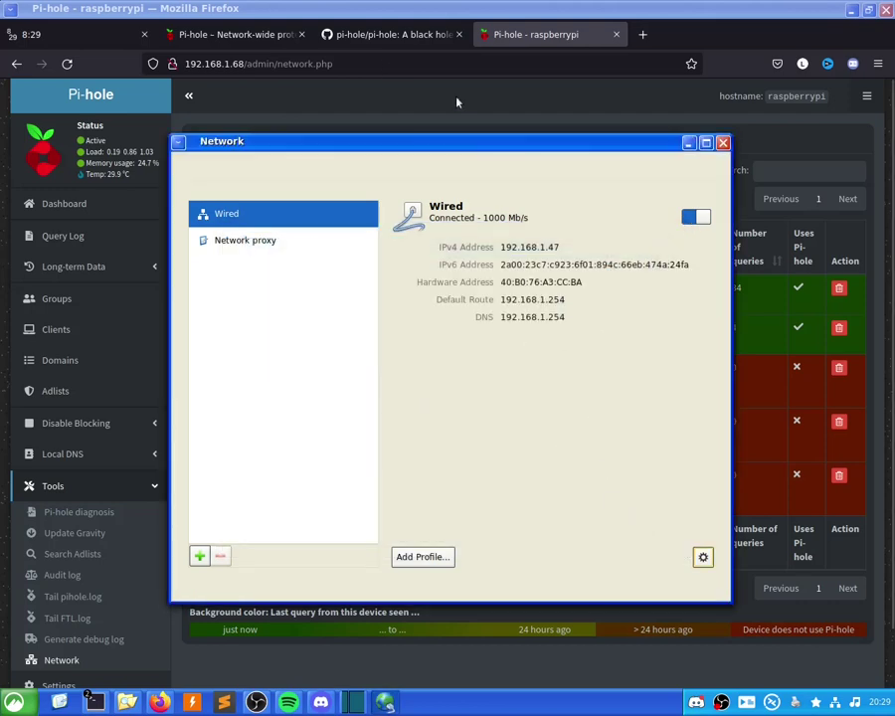
# Open bing.com in a new browser tab to generate test traffic
pyautogui.click(642, 34)
pyautogui.click(642, 35)
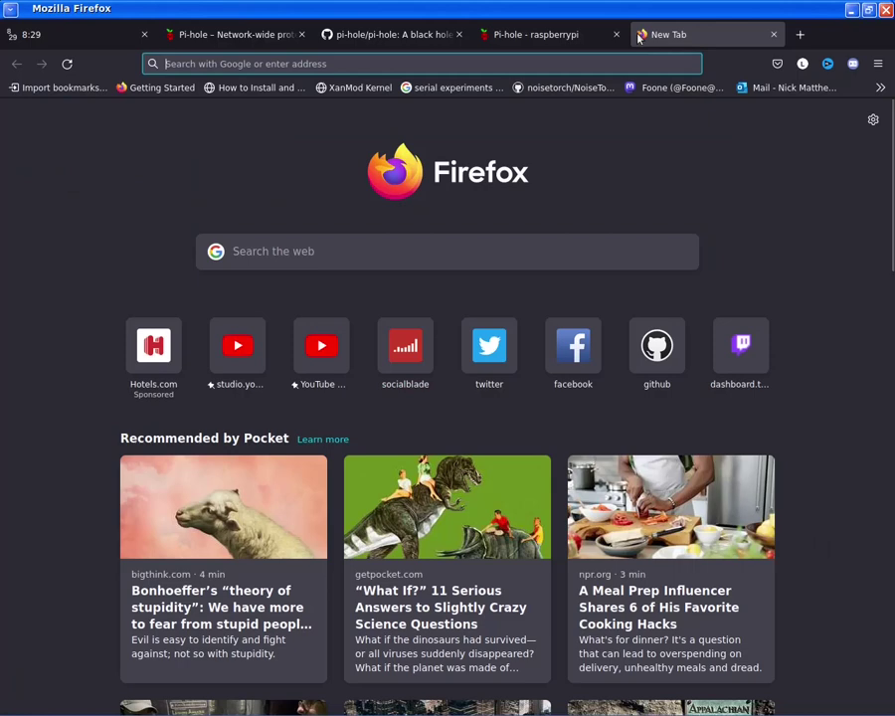
pyautogui.write('ing')
pyautogui.press('BackSpace')
pyautogui.press('BackSpace')
pyautogui.press('BackSpace')
pyautogui.write('bing.sd')
pyautogui.press('BackSpace')
pyautogui.press('BackSpace')
pyautogui.press('BackSpace')
pyautogui.write('.com')
pyautogui.press('Return')
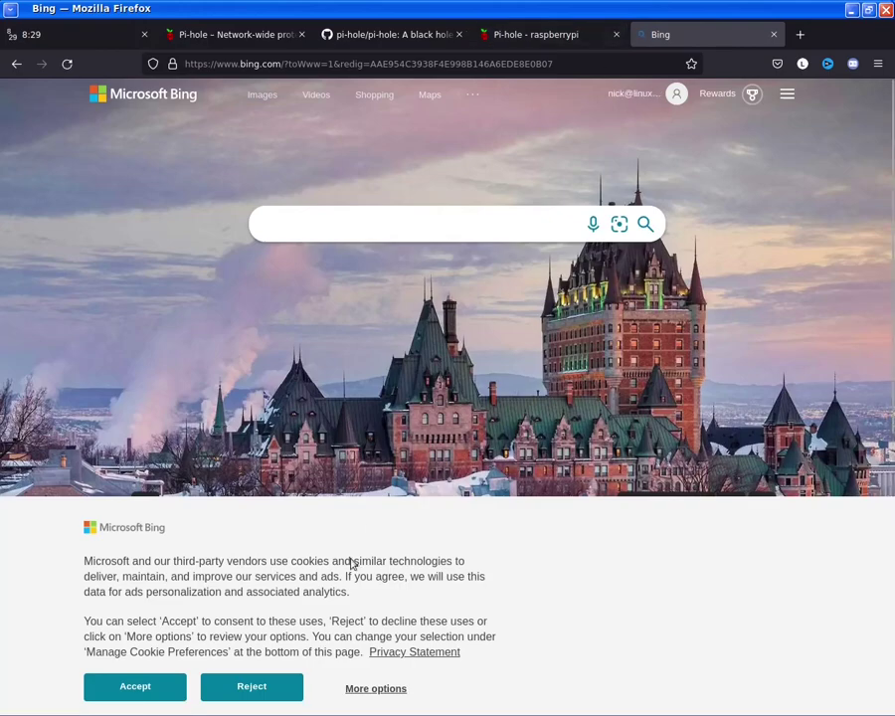
# Reject Bing's cookies and look over its homepage
pyautogui.click(229, 684)
pyautogui.scroll(-5, 360, 453)
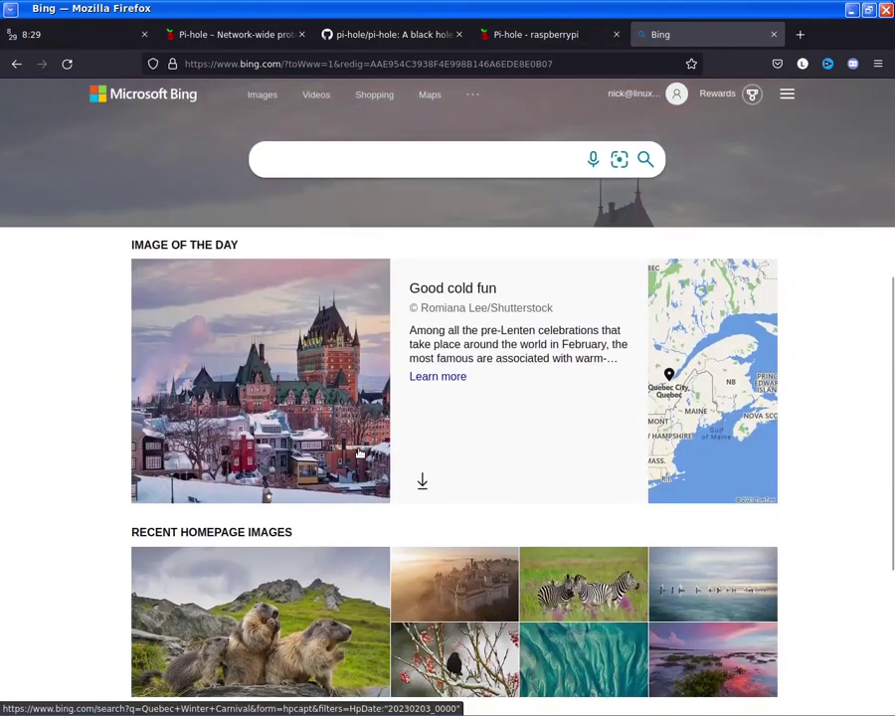
pyautogui.scroll(3, 407, 466)
pyautogui.scroll(3, 406, 465)
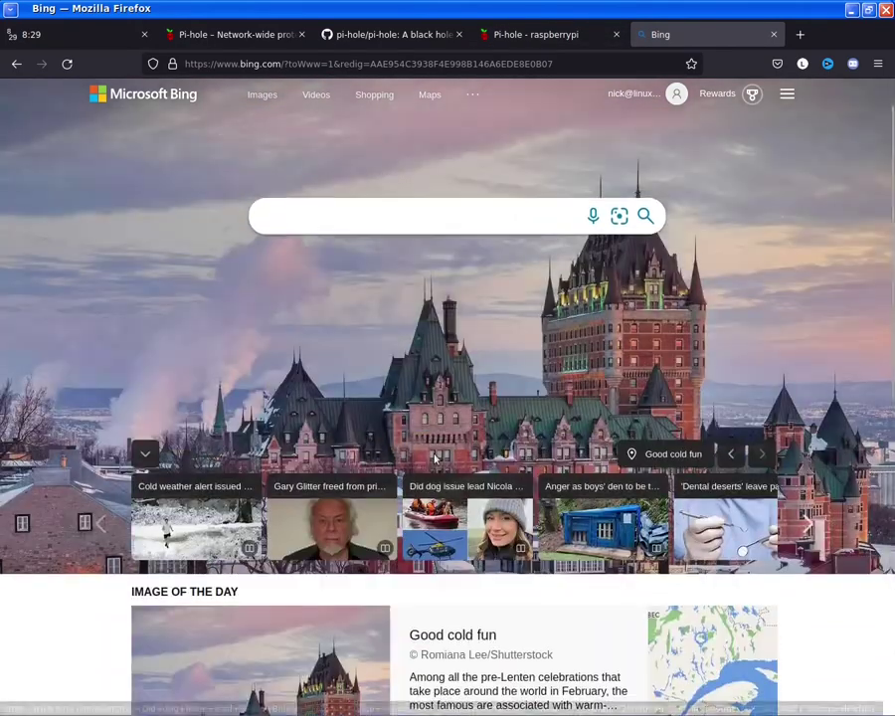
# Load msn.com in the Bing tab
pyautogui.click(413, 63)
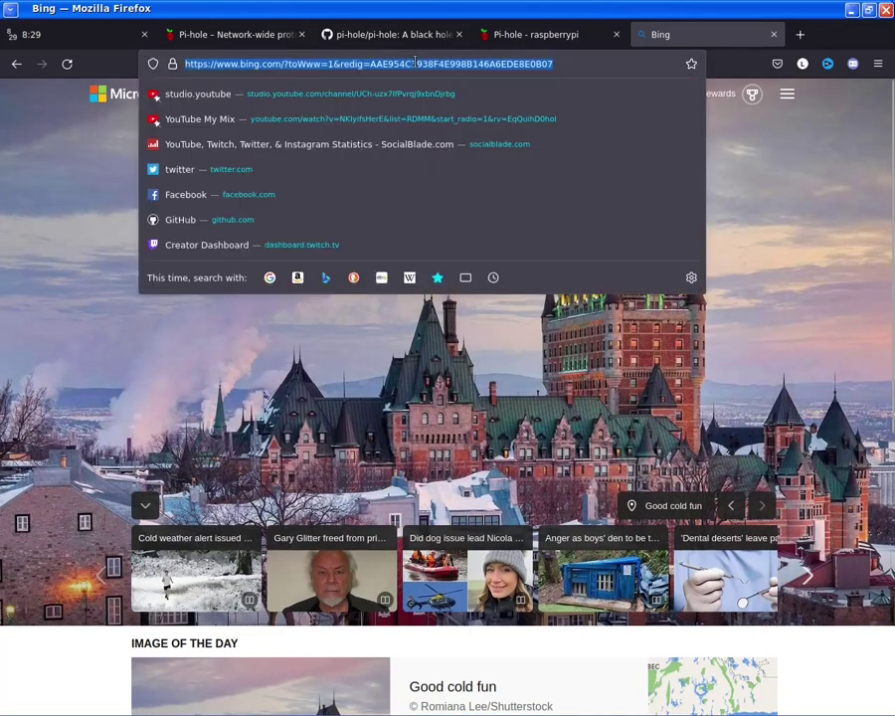
pyautogui.write('msn')
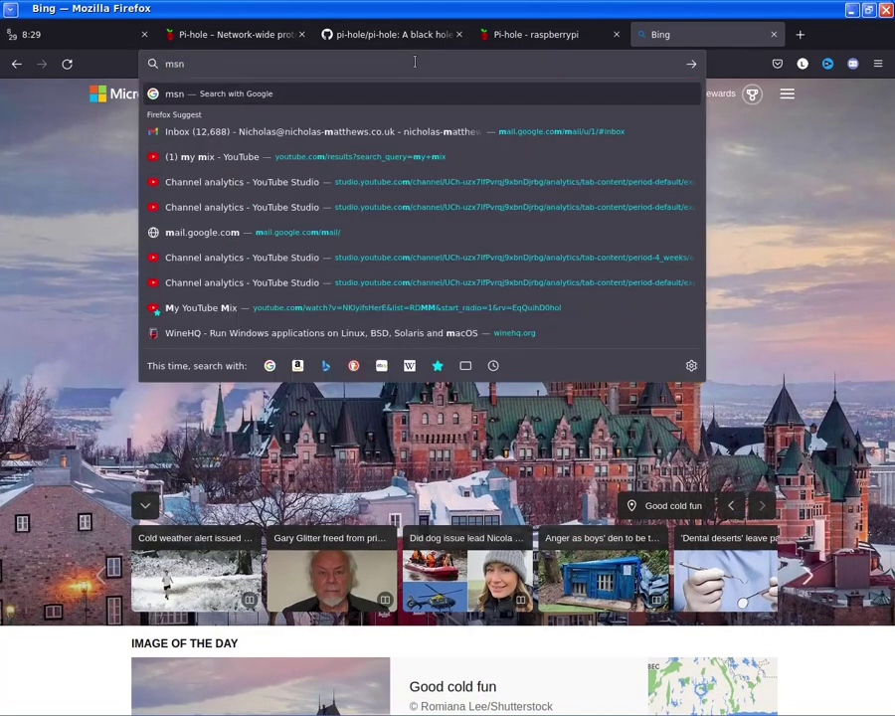
pyautogui.write('.com')
pyautogui.press('Return')
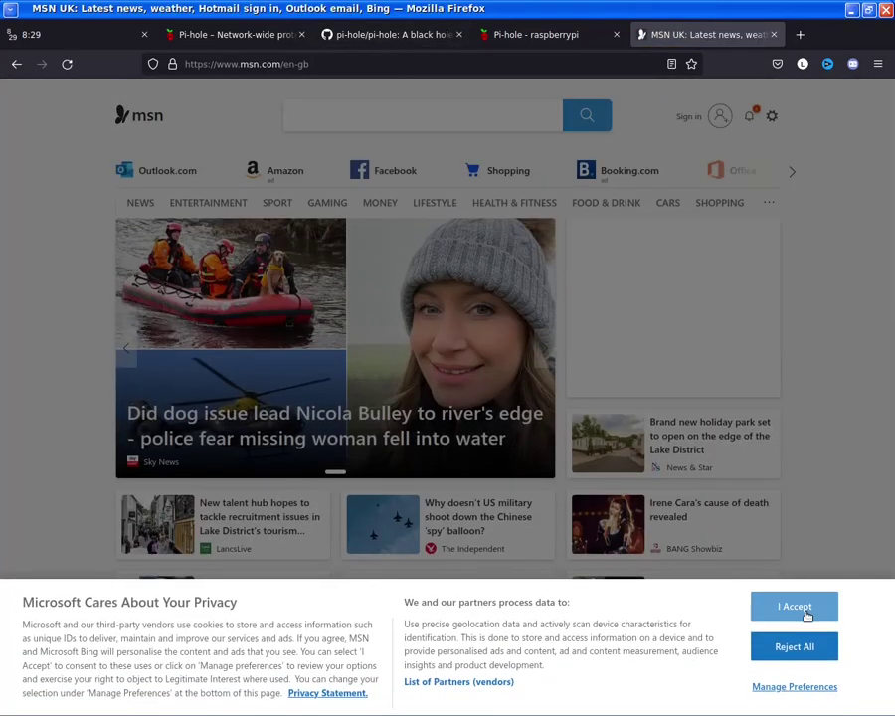
# Reject all MSN cookies and examine the homepage sections for ads
pyautogui.click(796, 647)
pyautogui.scroll(-3, 591, 549)
pyautogui.scroll(-3, 591, 550)
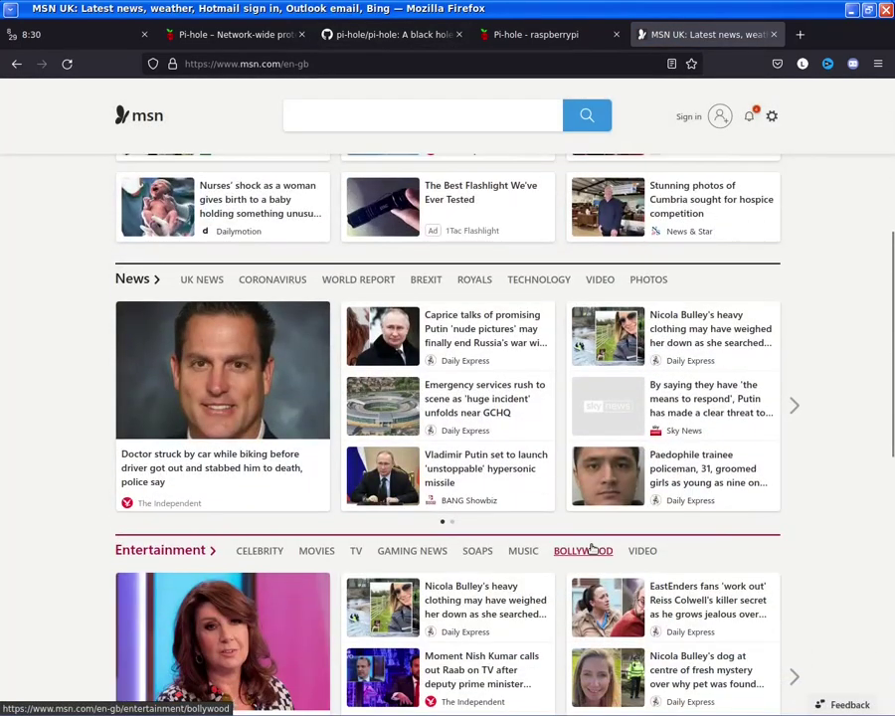
pyautogui.scroll(-5, 590, 550)
pyautogui.scroll(-6, 590, 549)
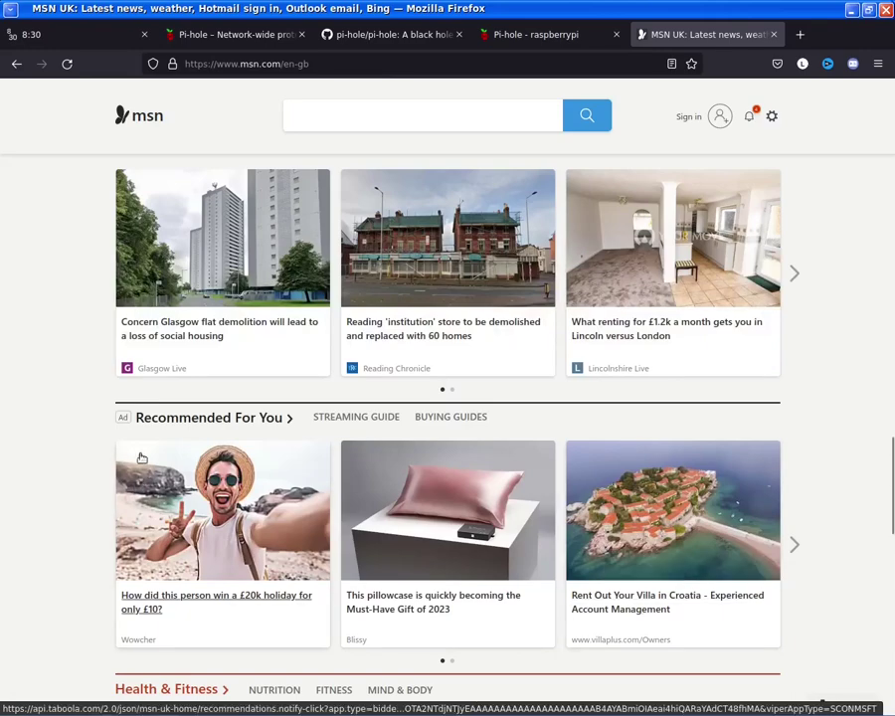
pyautogui.scroll(5, 131, 435)
# Return to the Pi-hole admin tab and check the dashboard statistics and the network overview of clients
pyautogui.click(526, 36)
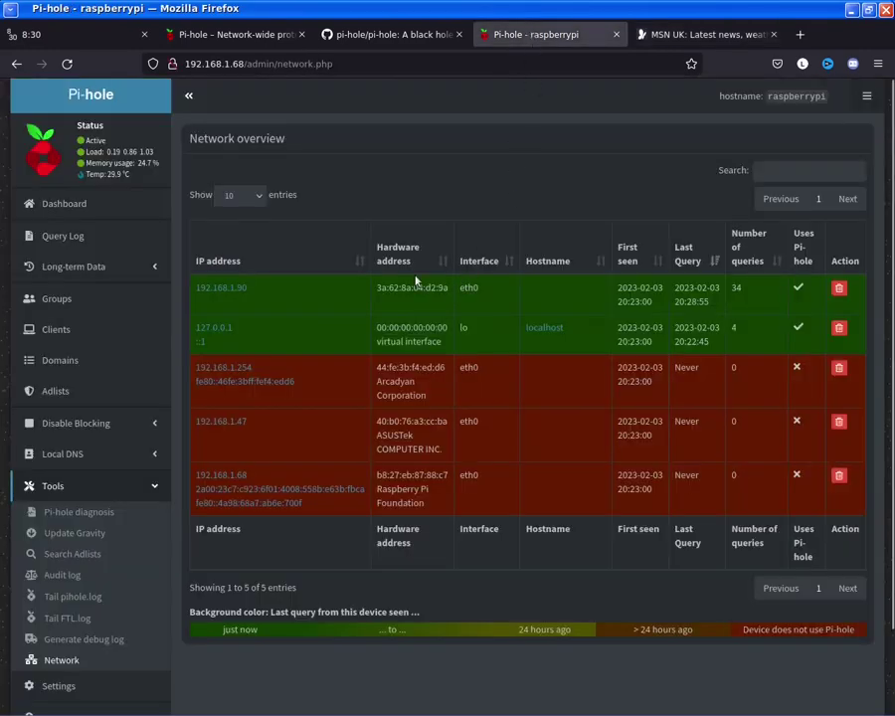
pyautogui.click(64, 203)
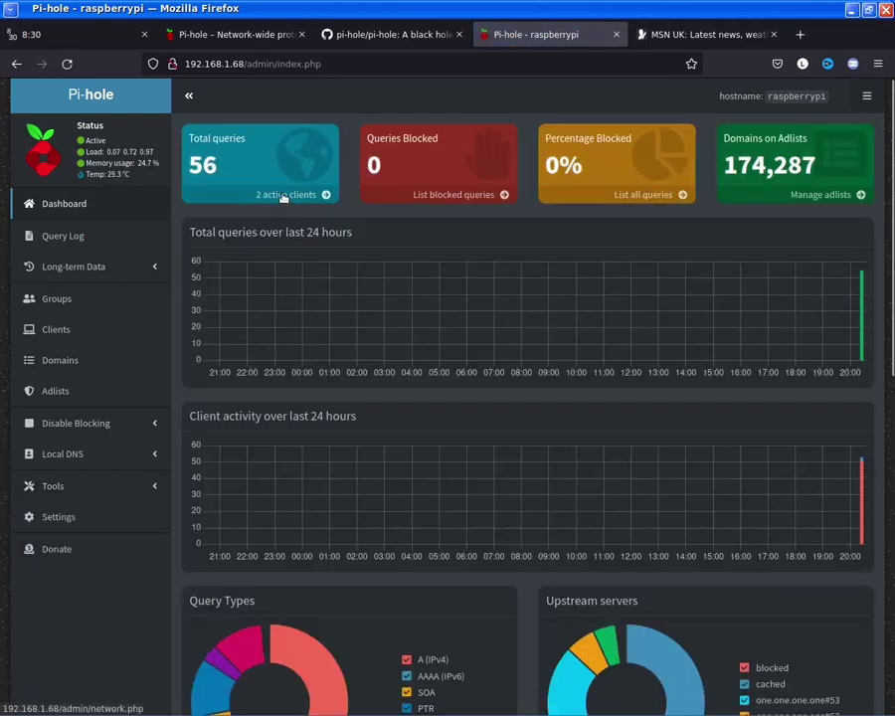
pyautogui.click(284, 196)
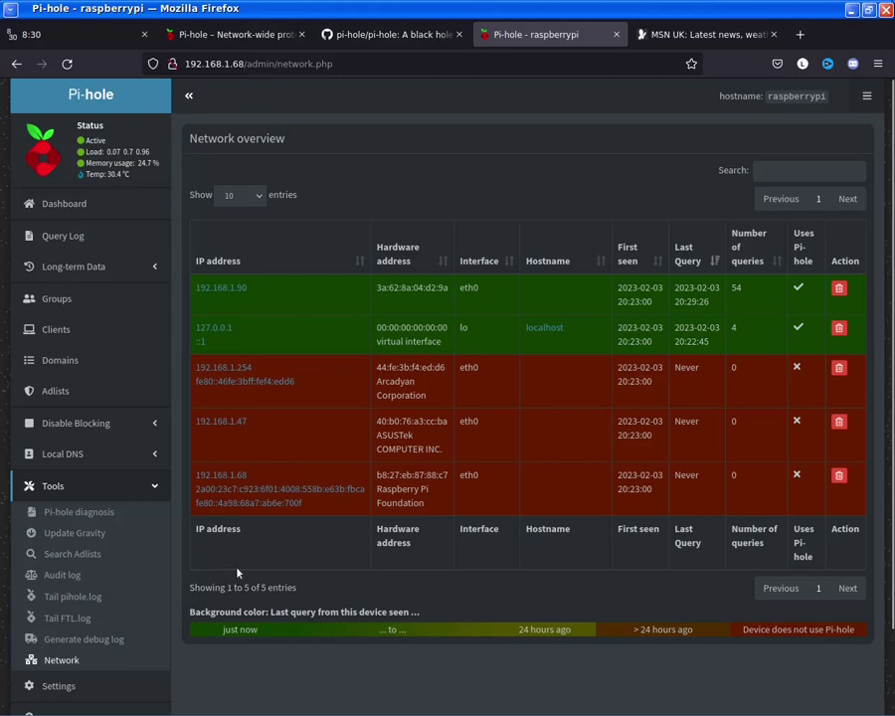
# Recheck the MSN homepage from its top for ads, and return to the Pi-hole admin tab
pyautogui.click(701, 33)
pyautogui.scroll(10, 347, 324)
pyautogui.scroll(15, 348, 325)
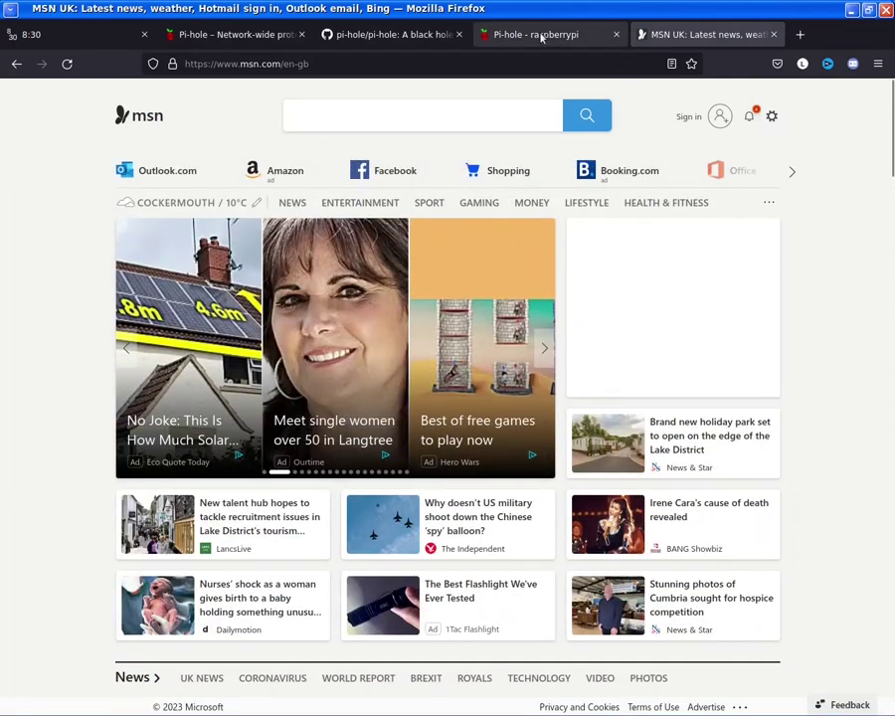
pyautogui.click(541, 34)
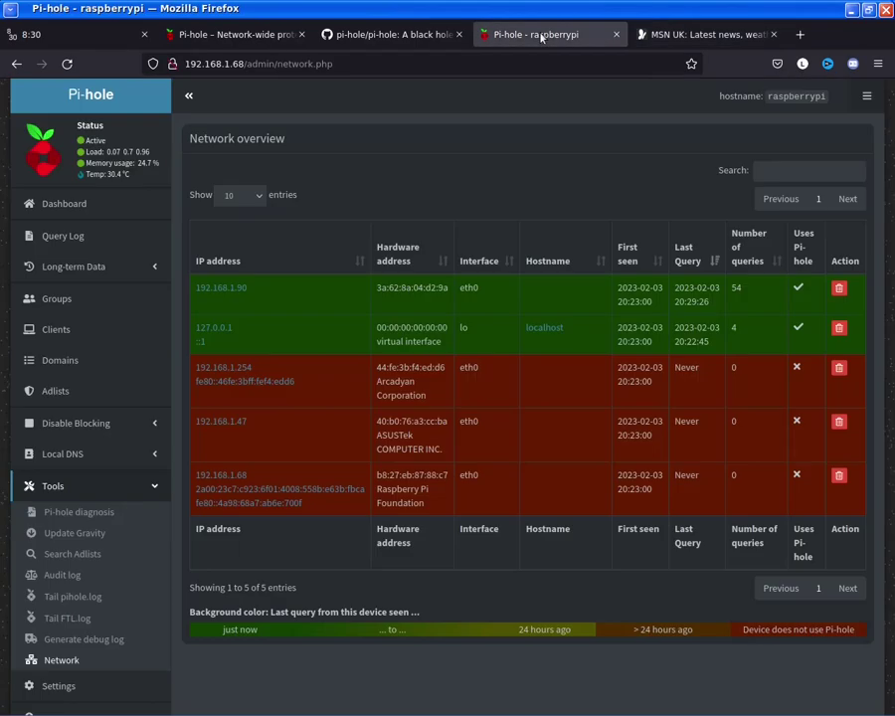
# Open client group management and pick the known client with address 192.168.1.90 for a new client entry
pyautogui.click(120, 331)
pyautogui.click(291, 260)
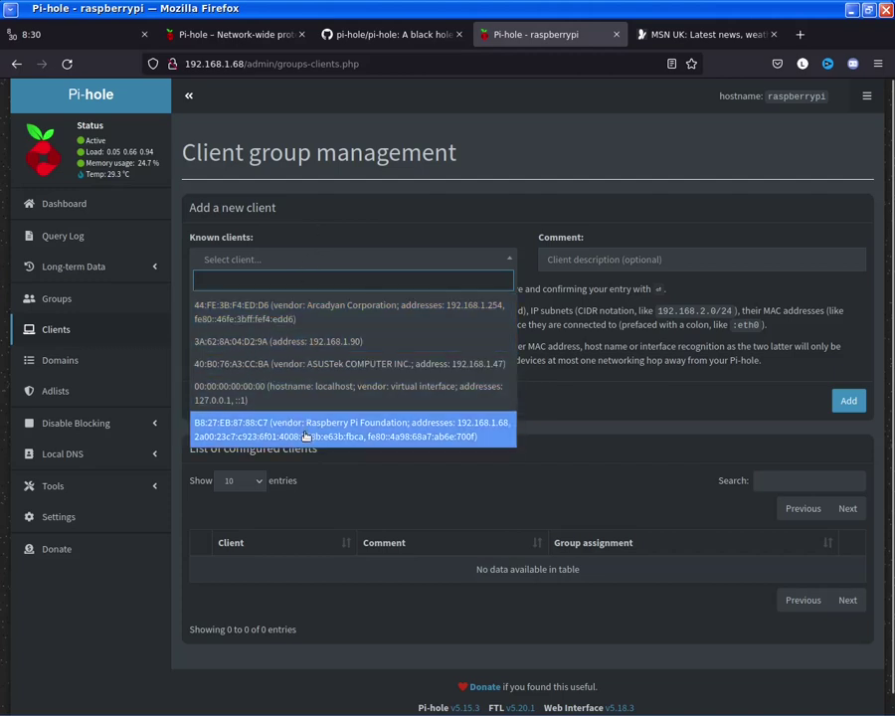
pyautogui.click(304, 342)
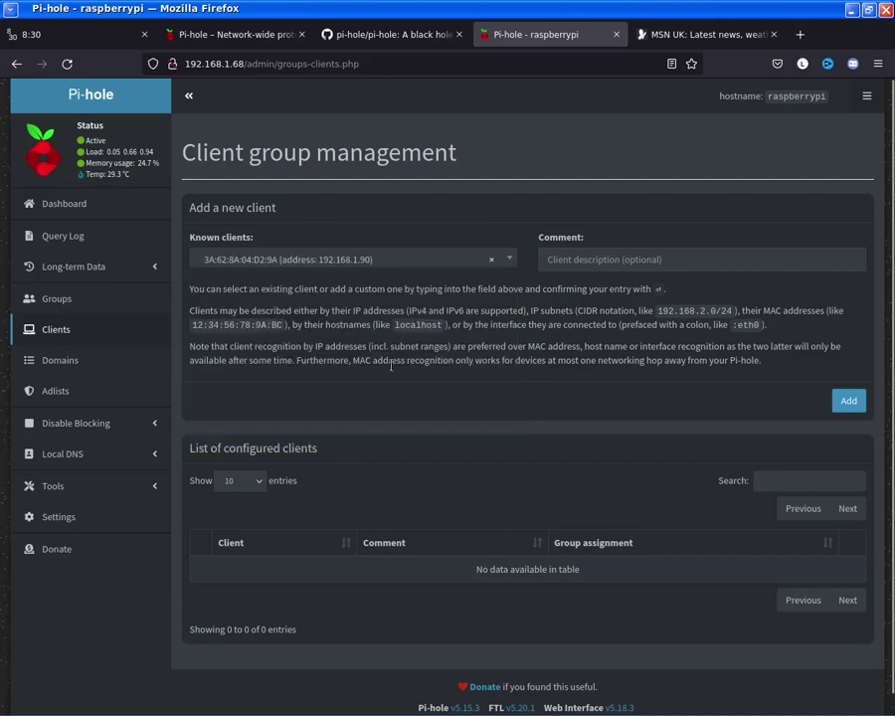
pyautogui.click(576, 263)
pyautogui.click(239, 553)
# Look through the group, domain and adlist management pages, including the list of configured adlists
pyautogui.click(80, 298)
pyautogui.click(99, 376)
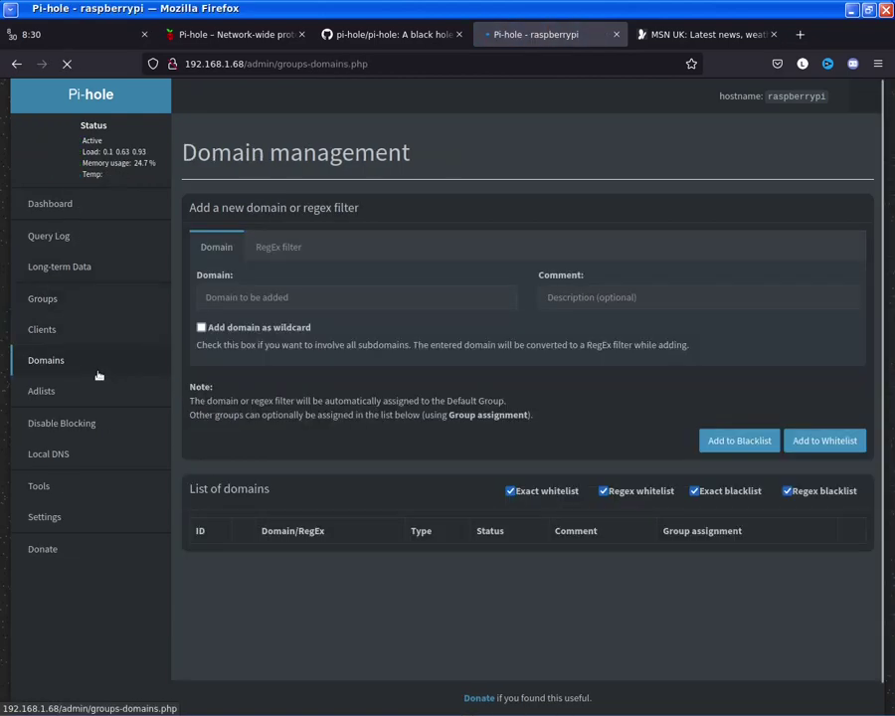
pyautogui.scroll(-1, 353, 346)
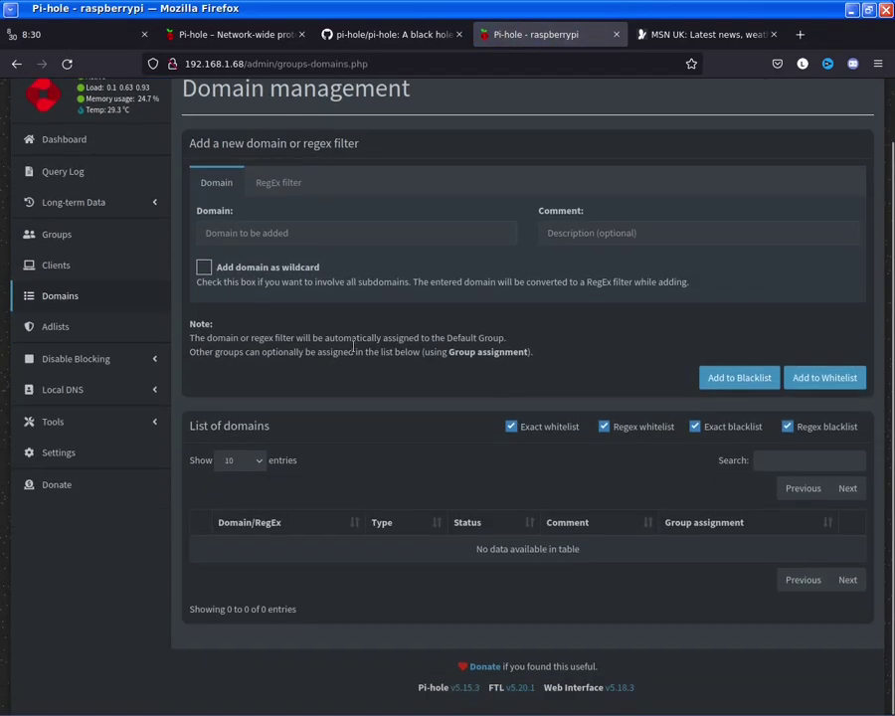
pyautogui.click(87, 325)
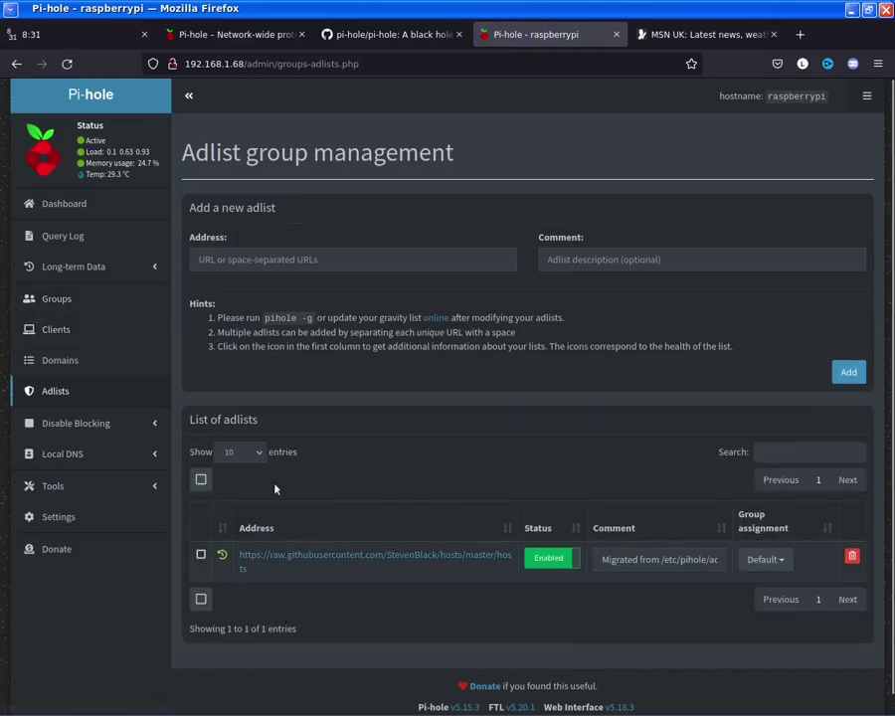
pyautogui.scroll(-1, 311, 466)
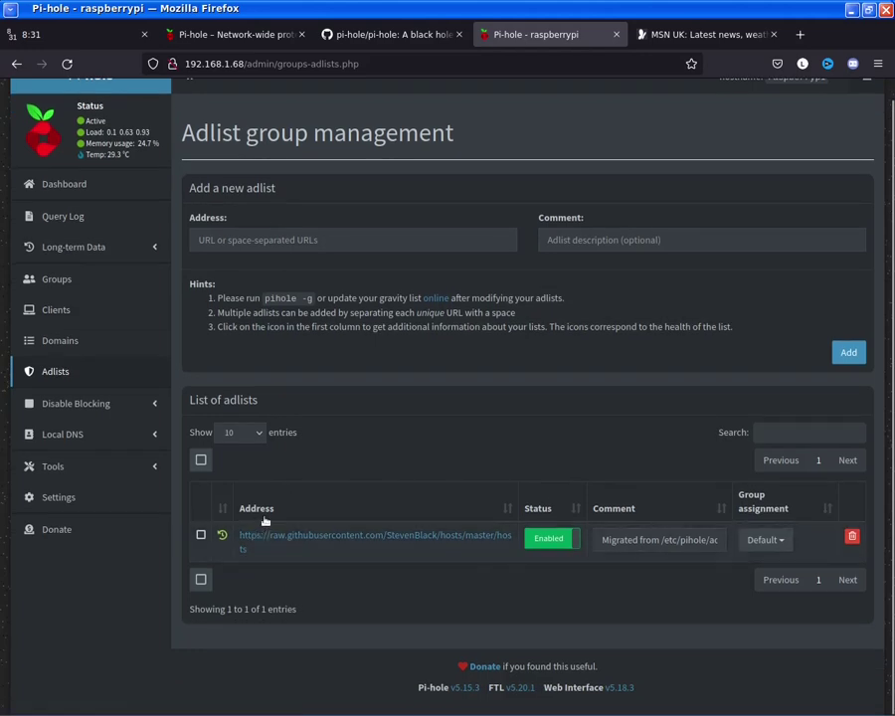
pyautogui.scroll(1, 266, 519)
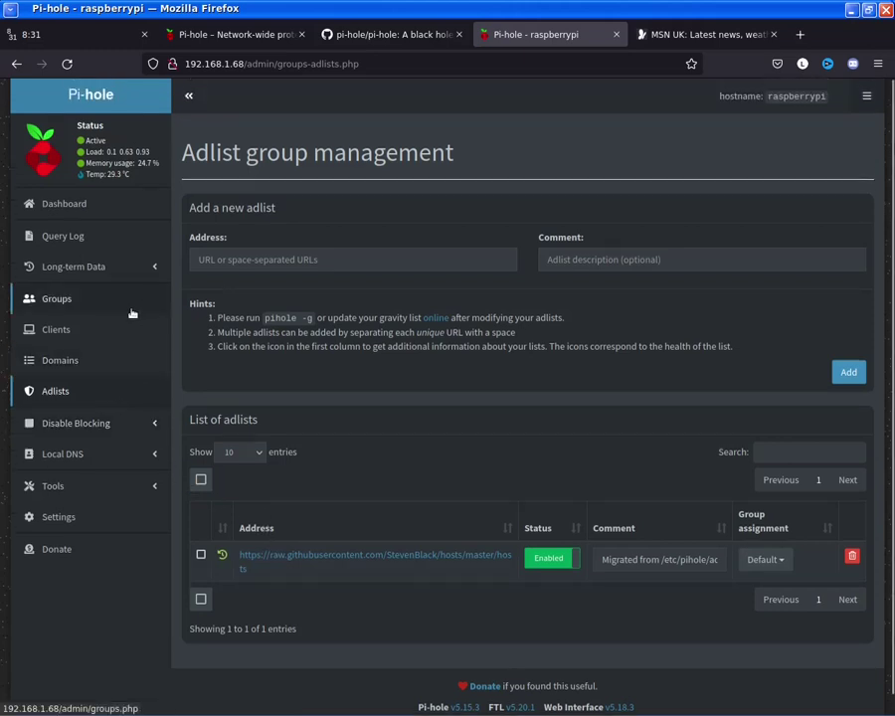
# Review the options for disabling blocking, the local DNS records page and the long-term query graphics
pyautogui.click(76, 422)
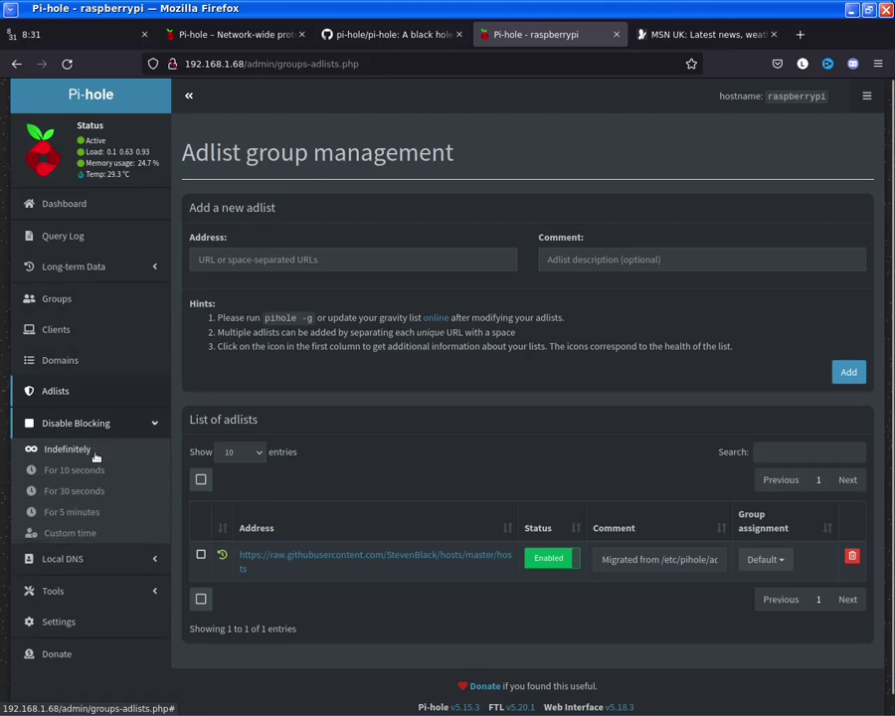
pyautogui.click(99, 559)
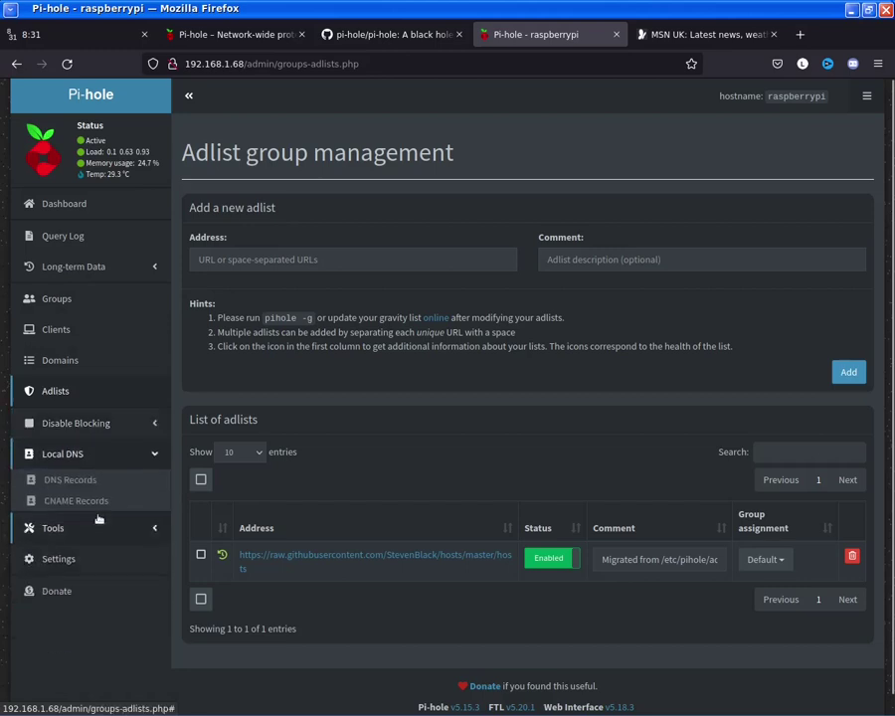
pyautogui.click(94, 486)
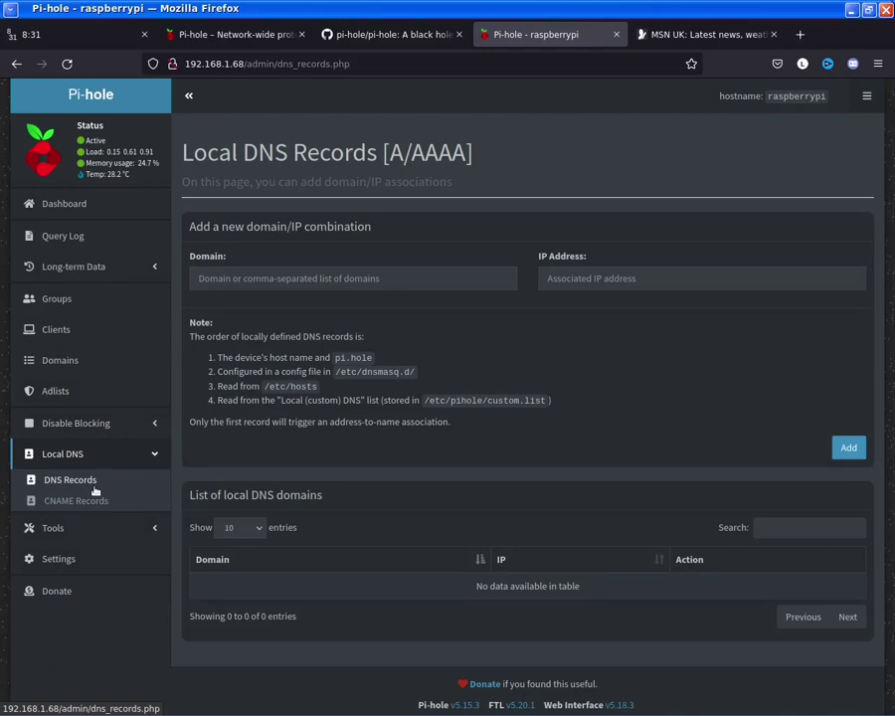
pyautogui.click(81, 266)
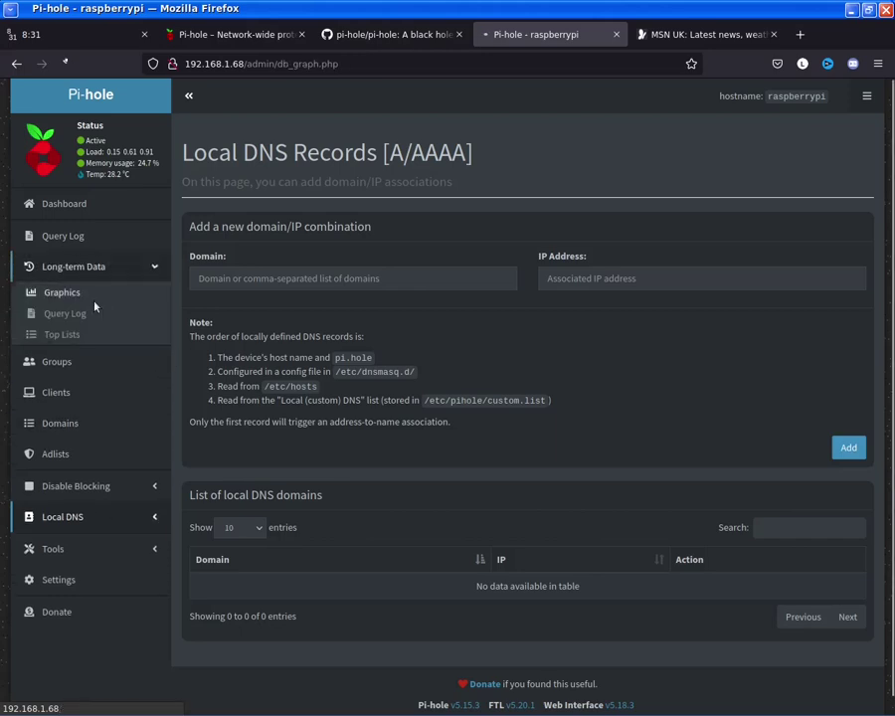
pyautogui.click(62, 292)
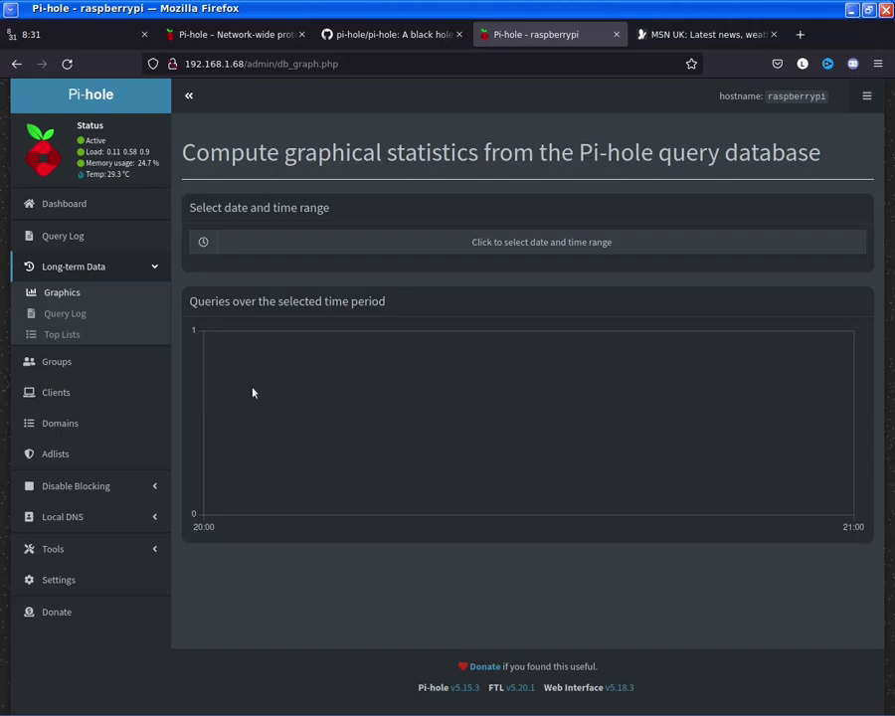
# Examine the recent queries in the query log, continuing to its second page
pyautogui.click(99, 234)
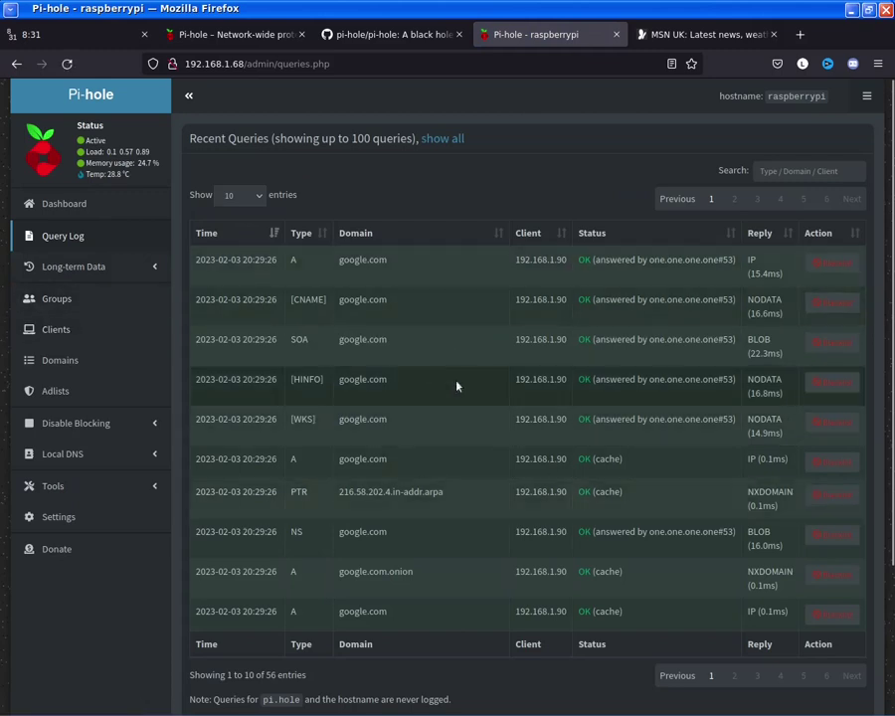
pyautogui.scroll(-3, 463, 390)
pyautogui.scroll(3, 479, 463)
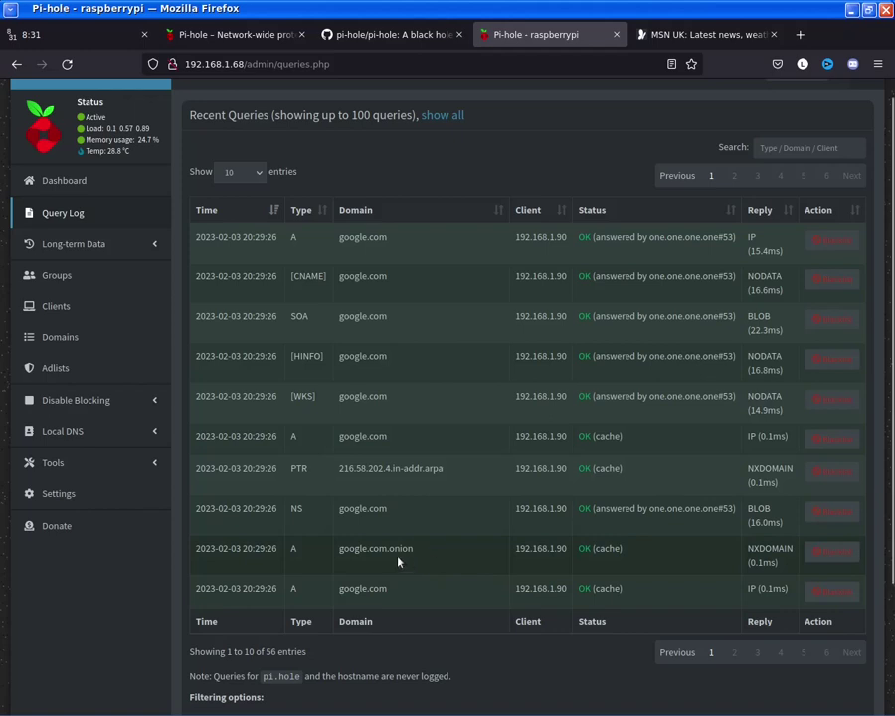
pyautogui.click(733, 653)
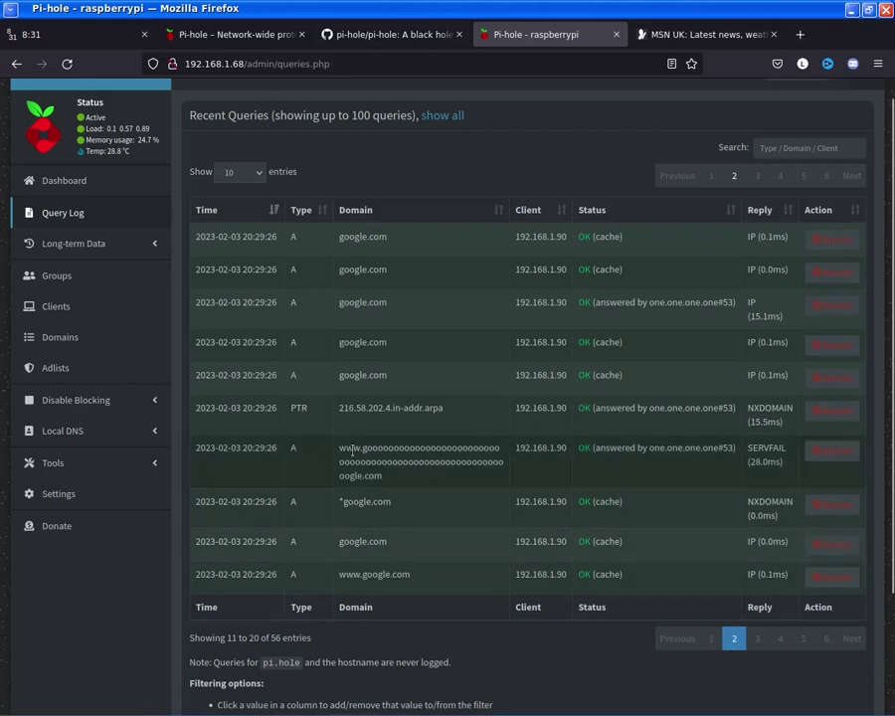
# Filter the query log by the google.com lookalike domain with many o's, and search Google for that domain
pyautogui.moveTo(361, 447); pyautogui.dragTo(355, 476)
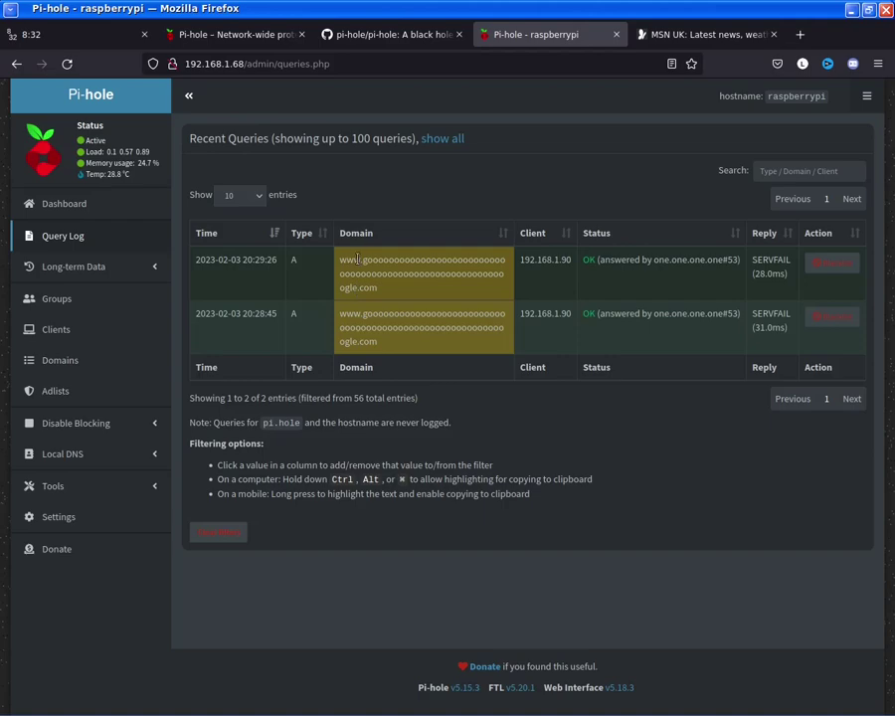
pyautogui.moveTo(382, 287); pyautogui.dragTo(341, 259)
pyautogui.rightClick(352, 262)
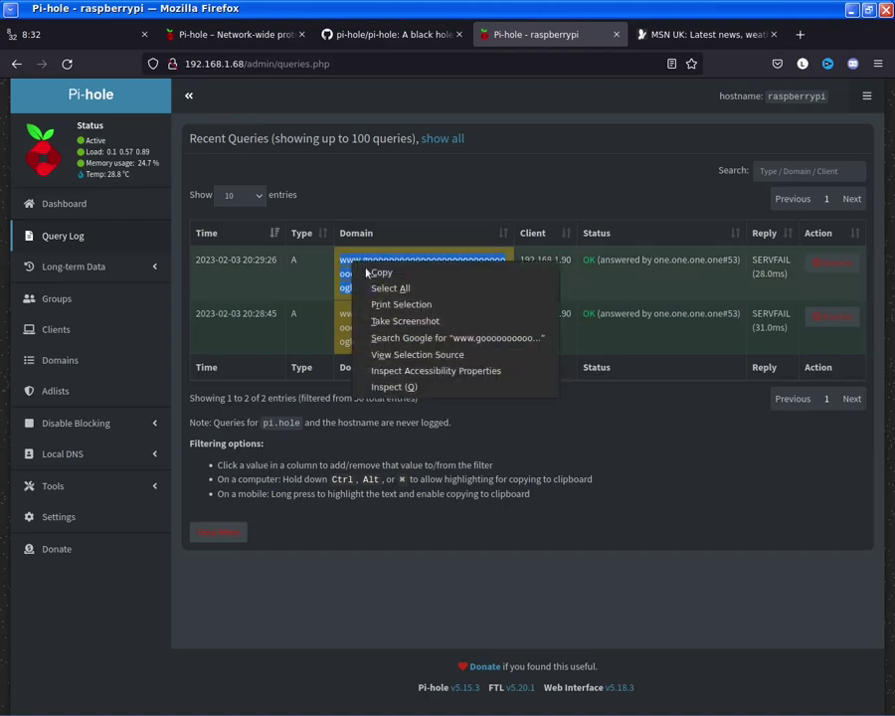
pyautogui.click(412, 338)
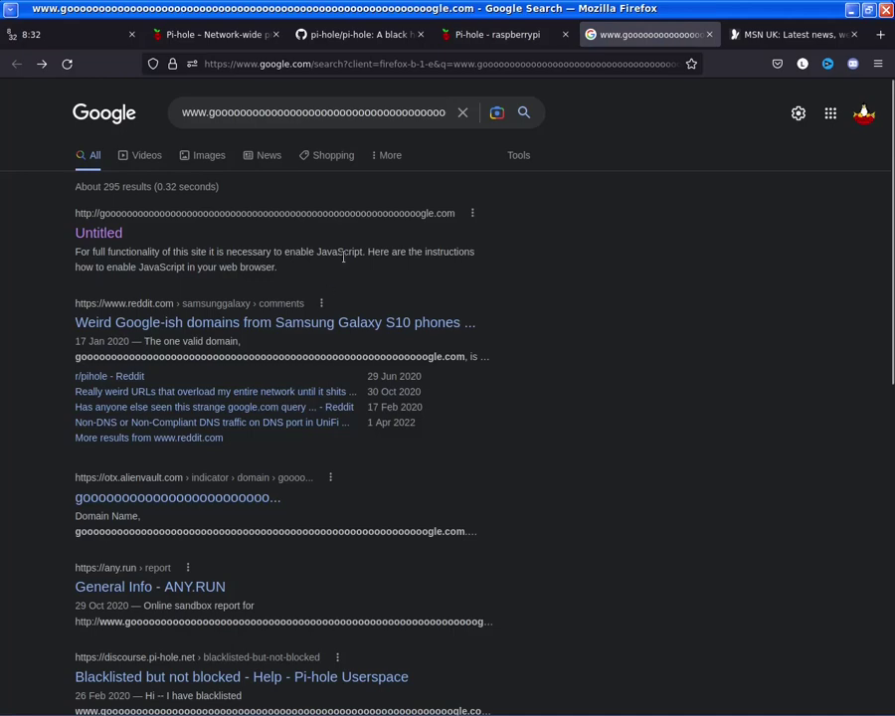
# Return to the Pi-hole dashboard and examine its query charts, top permitted domains and top clients
pyautogui.click(474, 32)
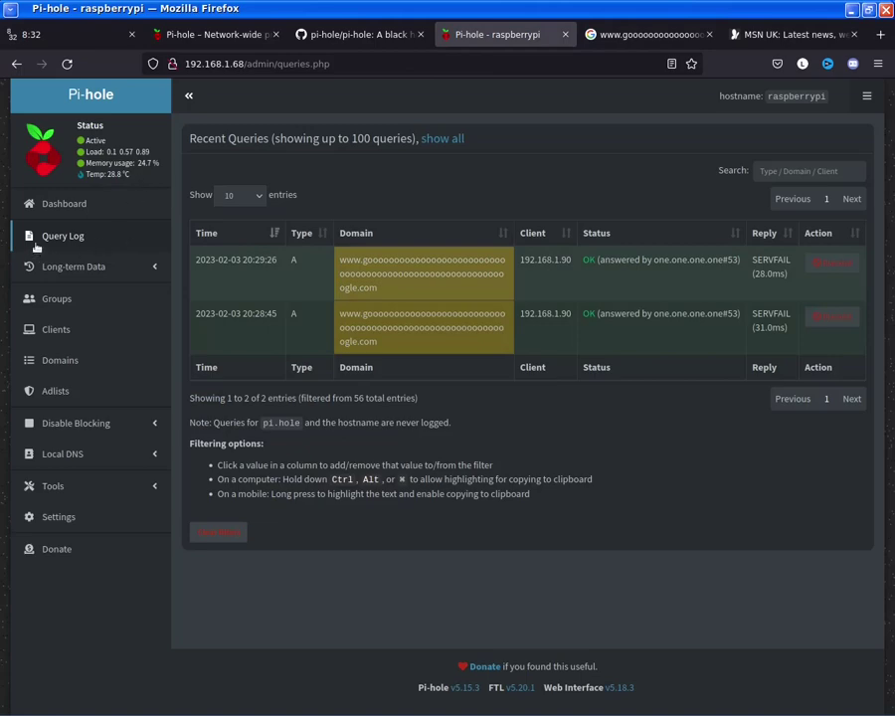
pyautogui.click(70, 204)
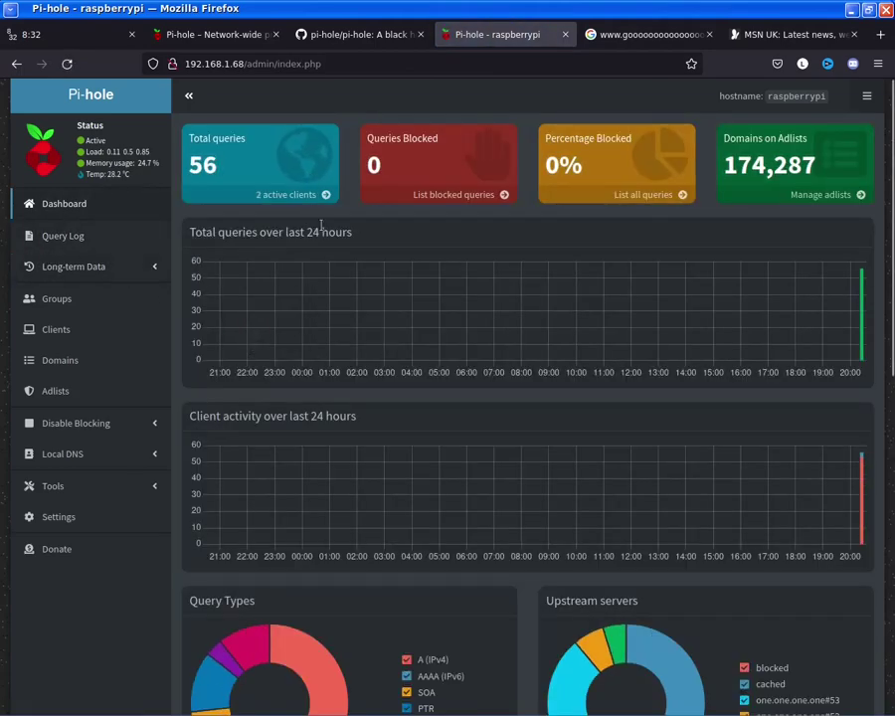
pyautogui.scroll(-3, 575, 444)
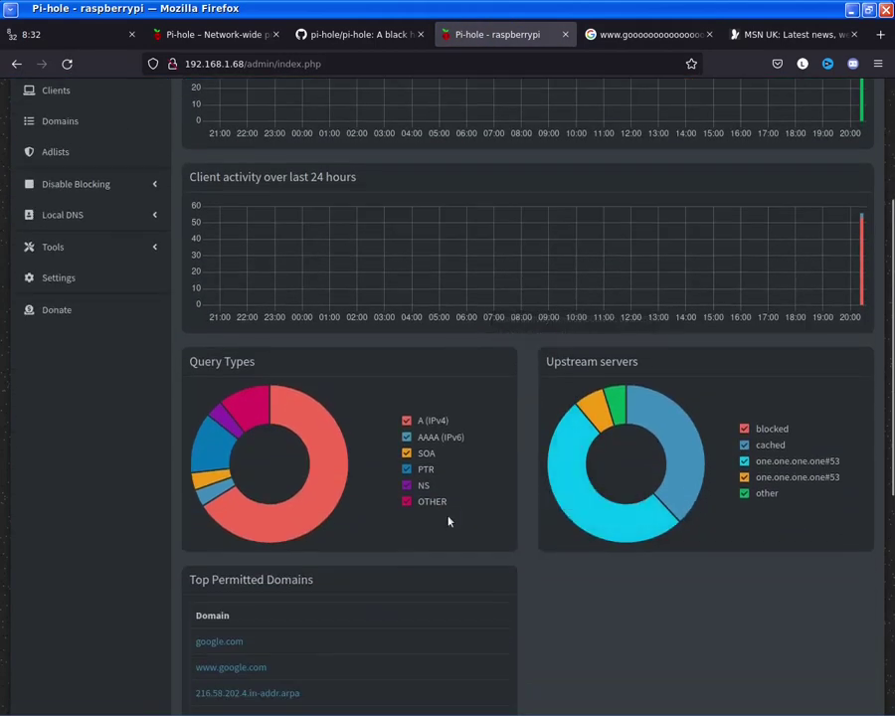
pyautogui.scroll(-3, 468, 519)
pyautogui.scroll(-3, 456, 503)
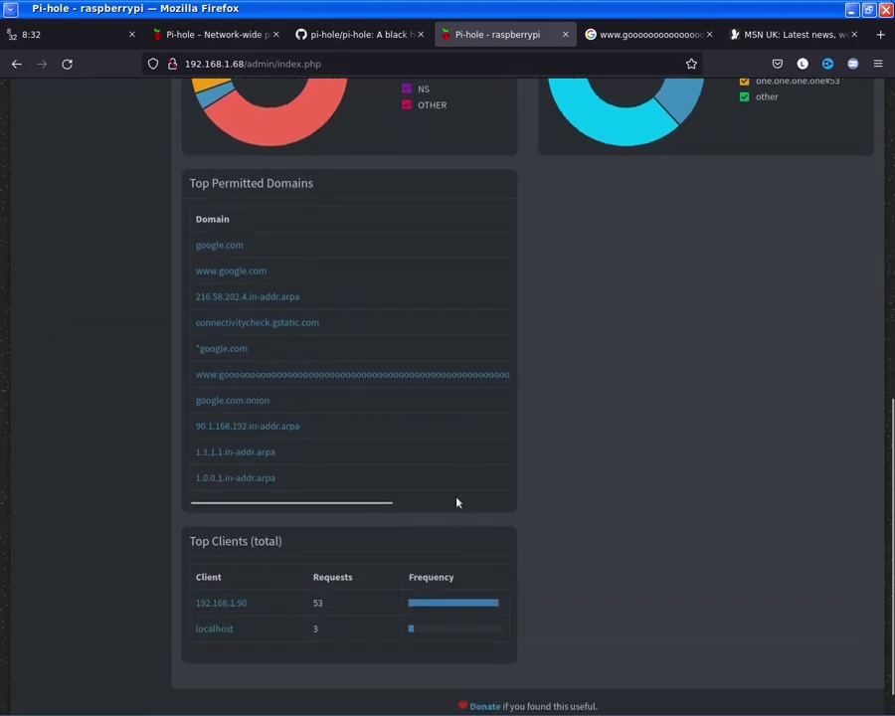
pyautogui.moveTo(352, 499); pyautogui.dragTo(120, 512)
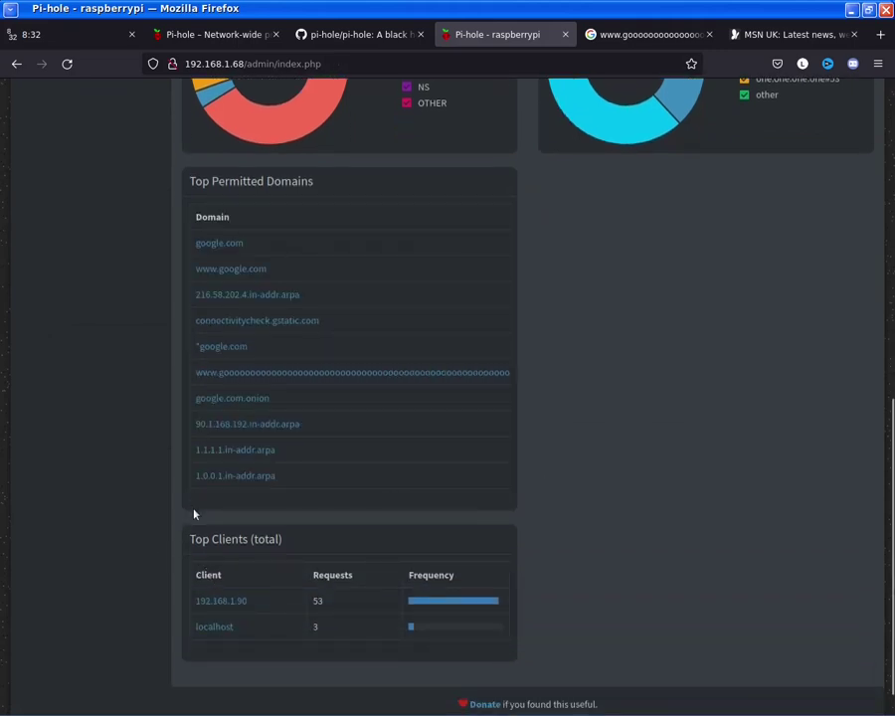
pyautogui.scroll(10, 196, 513)
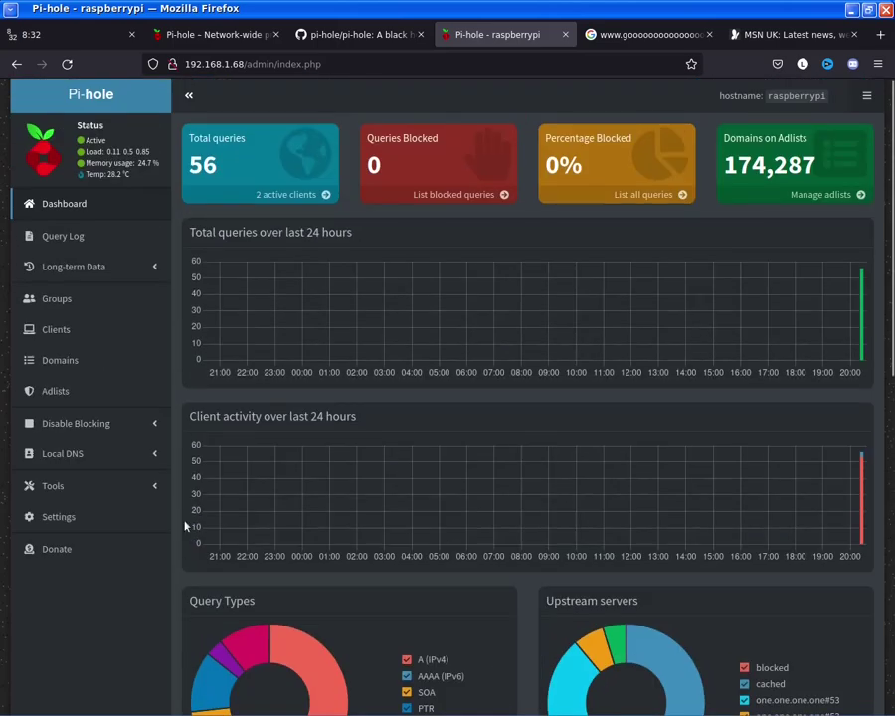
# Bring up the hidden desktop taskbar with its system tray
pyautogui.moveTo(370, 708)
pyautogui.moveTo(795, 712)
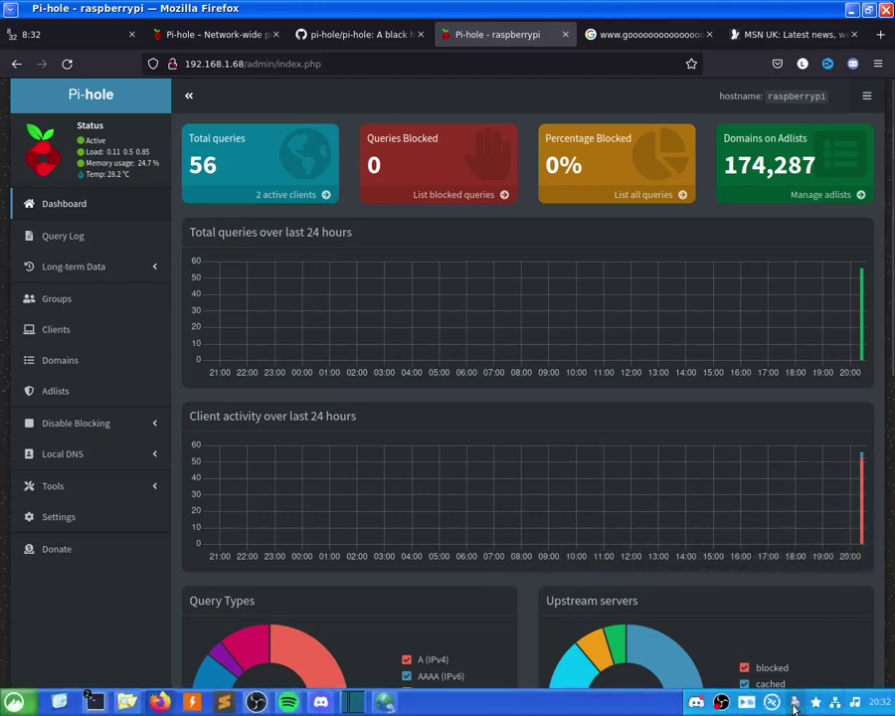